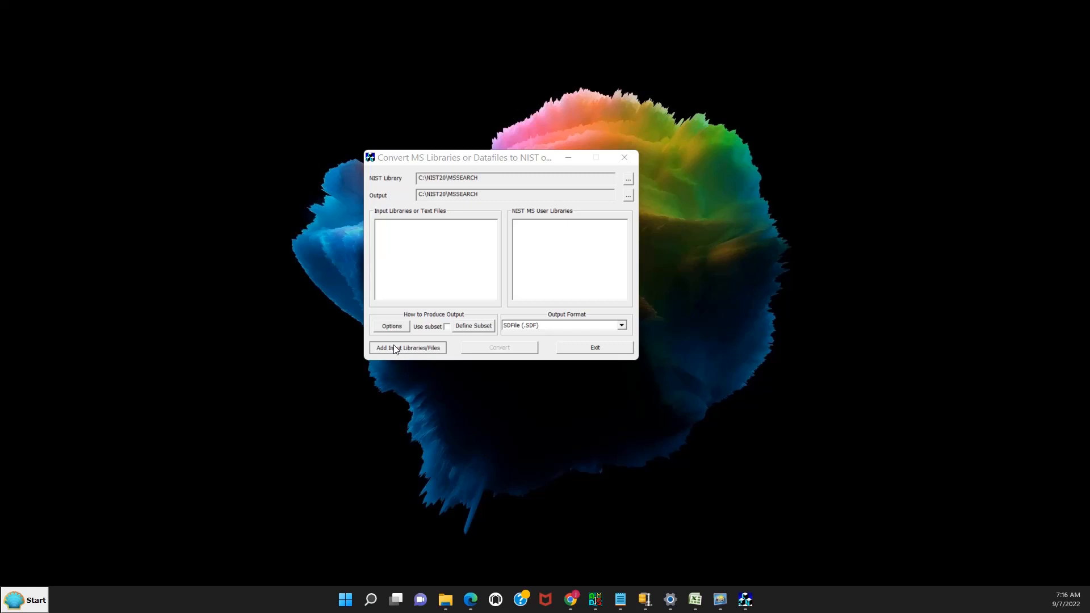
Add the jltest library from C:\NIST20\MSSEARCH as input and convert it to an SDF file.
left_click(395, 349)
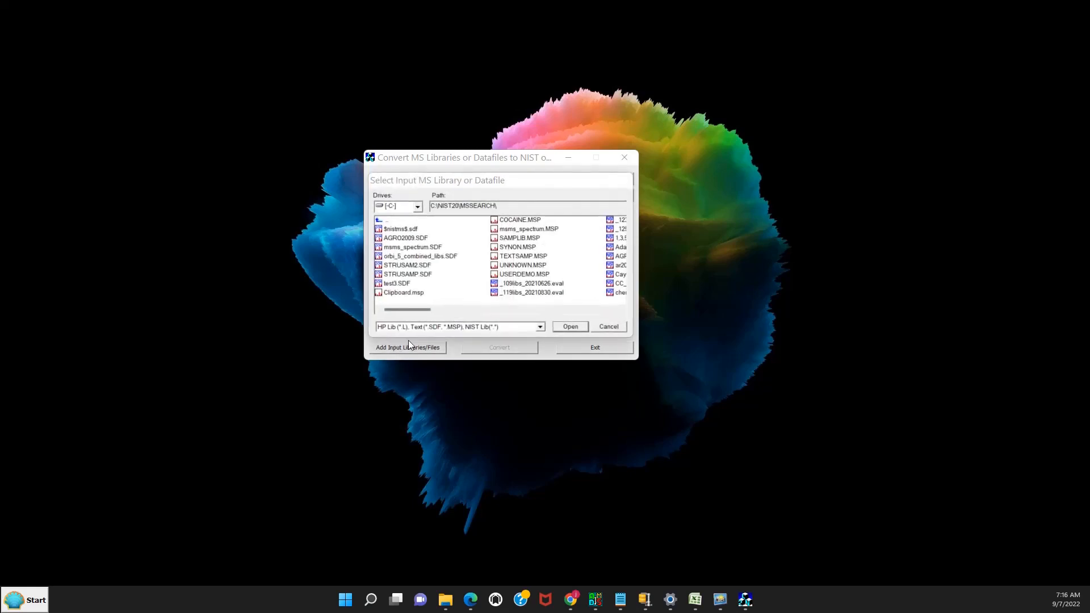
left_click_drag(428, 310, 491, 316)
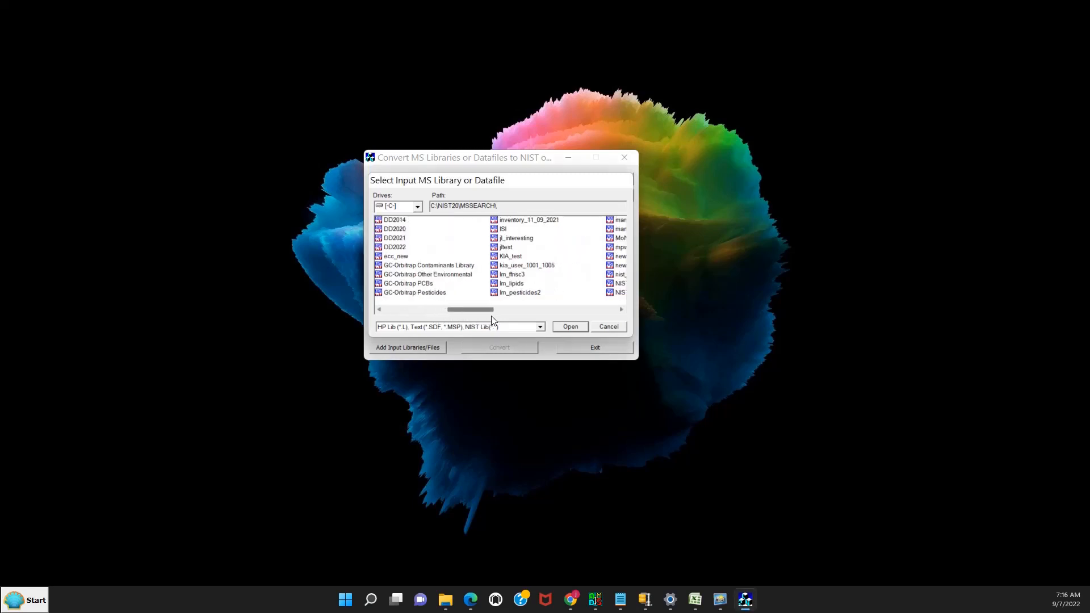
left_click(505, 248)
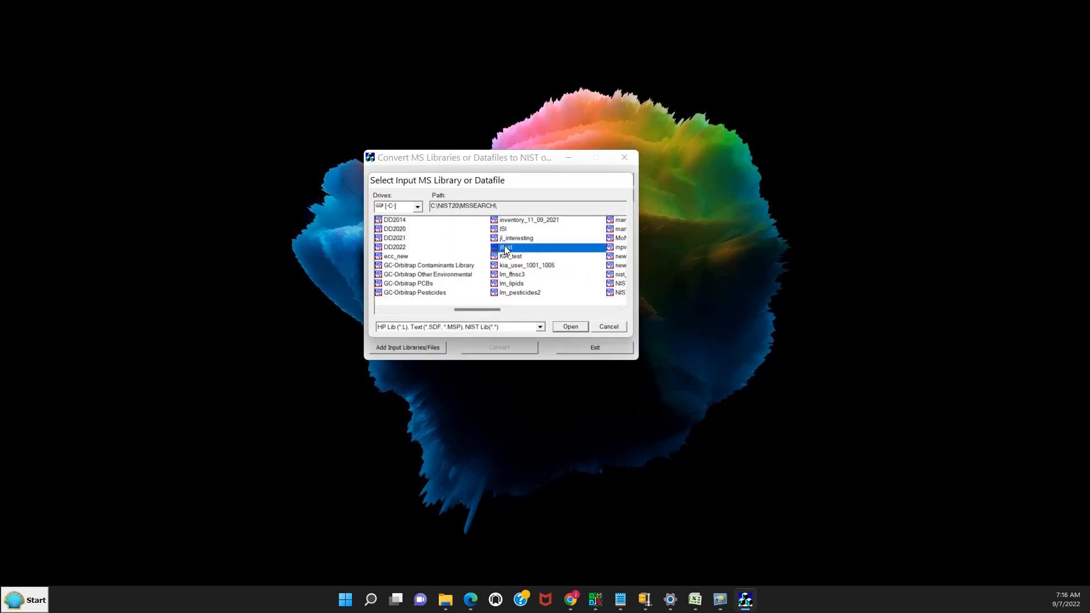
left_click(570, 327)
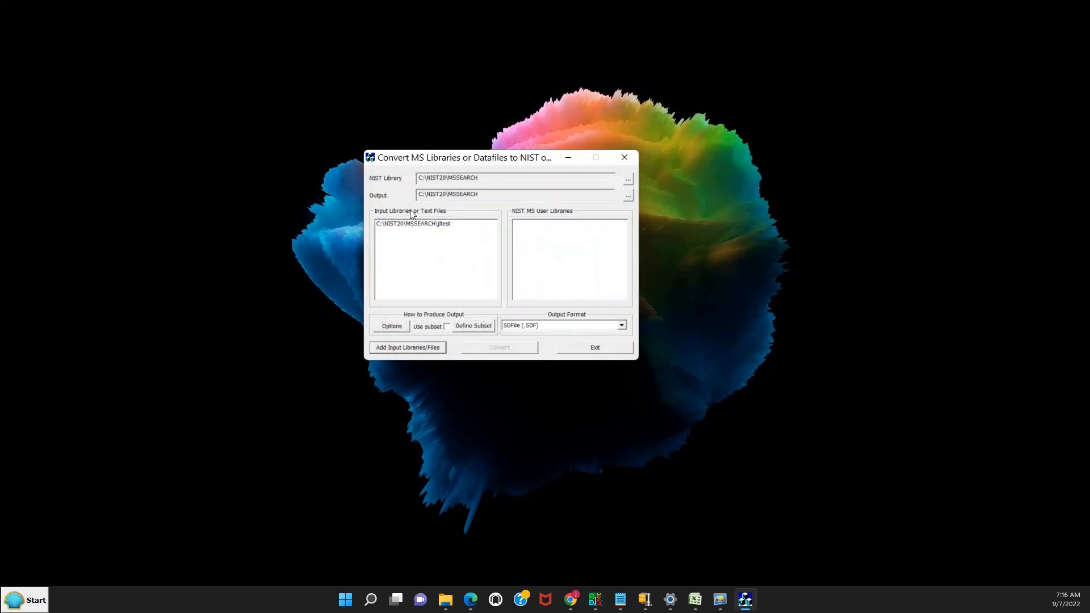
left_click(412, 225)
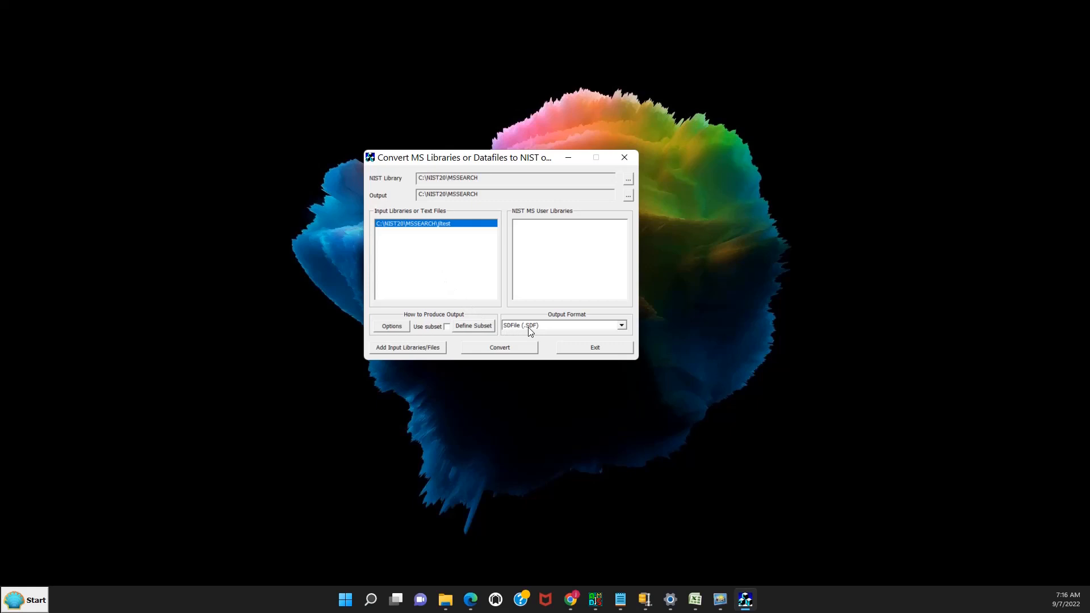
left_click(510, 348)
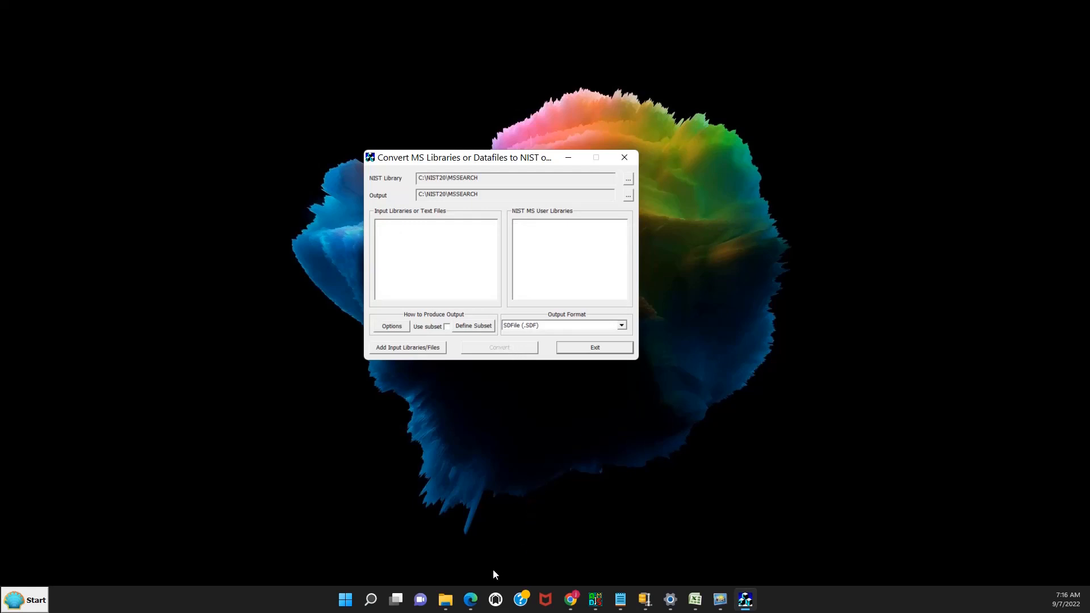
Open the converted jltest.SDF from the MSSEARCH folder and examine its structure data, property fields and mass spectral peaks.
left_click(450, 600)
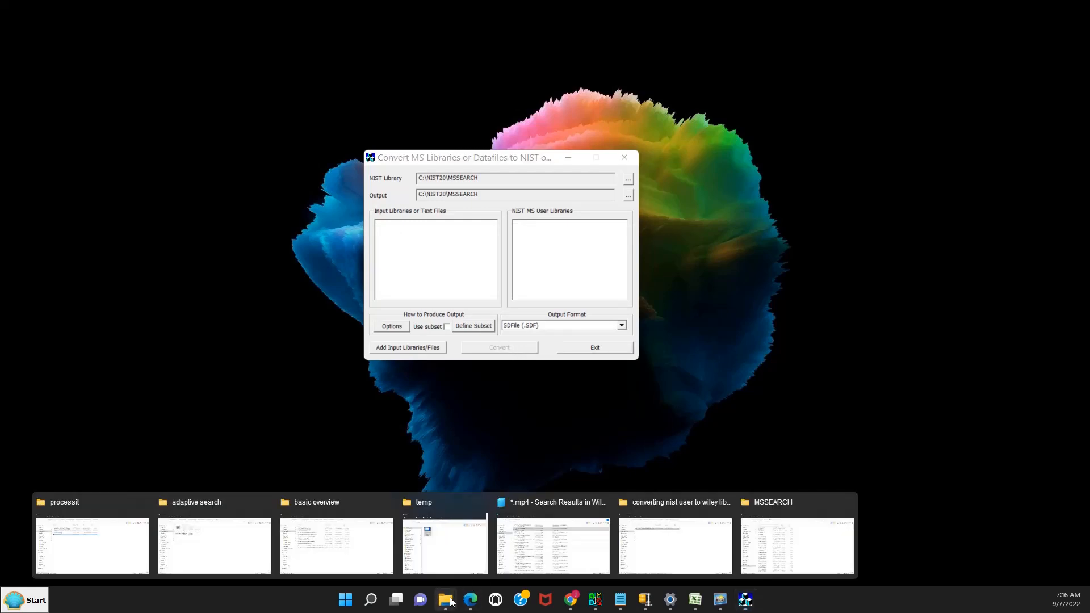
left_click(797, 542)
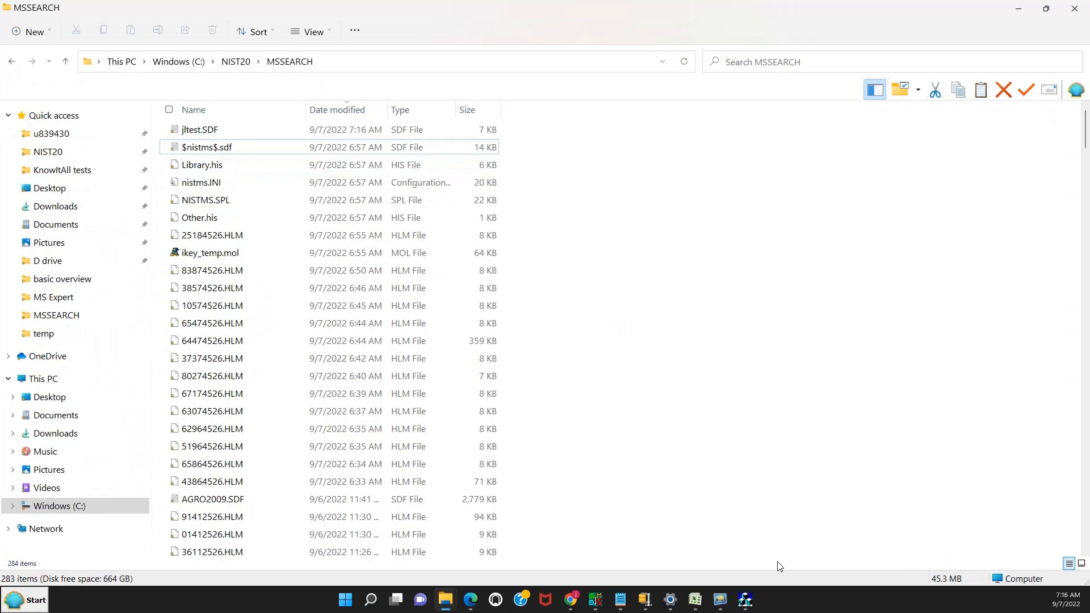
left_click(225, 135)
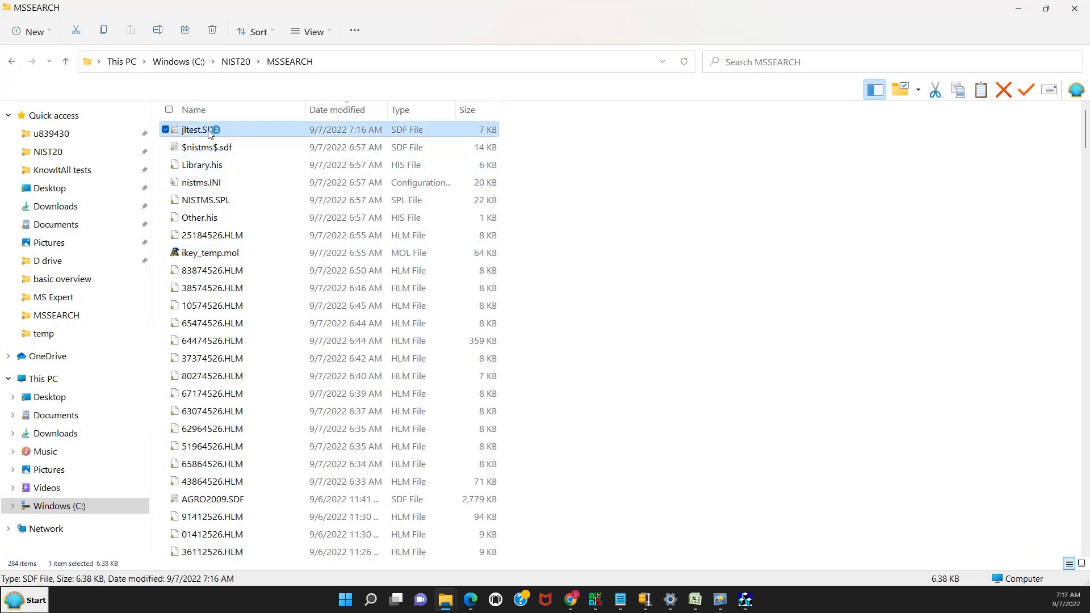
double_click(210, 133)
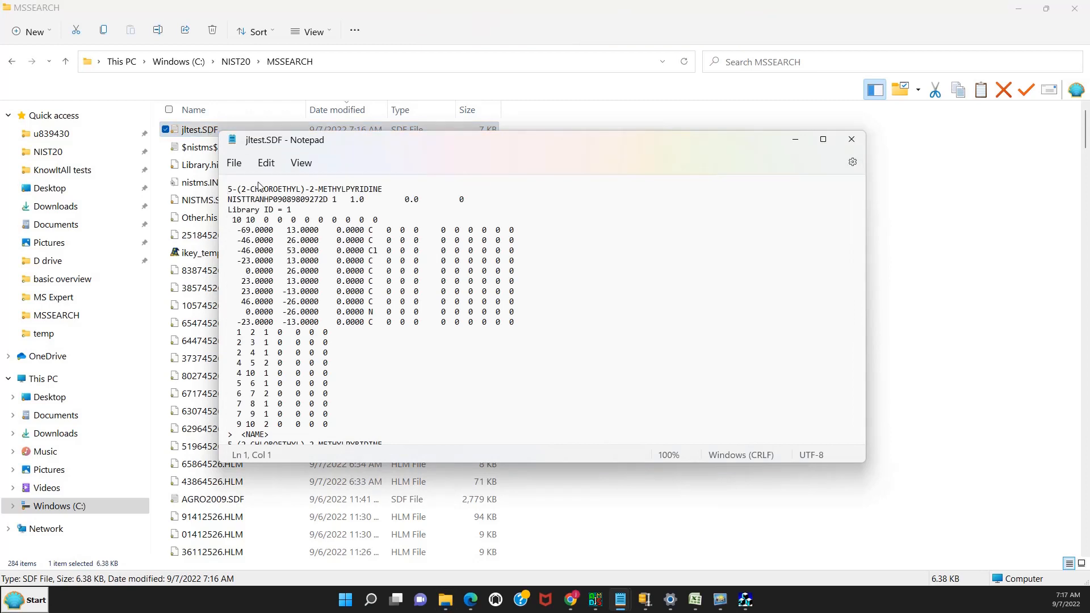
scroll(278, 227, "down", 3)
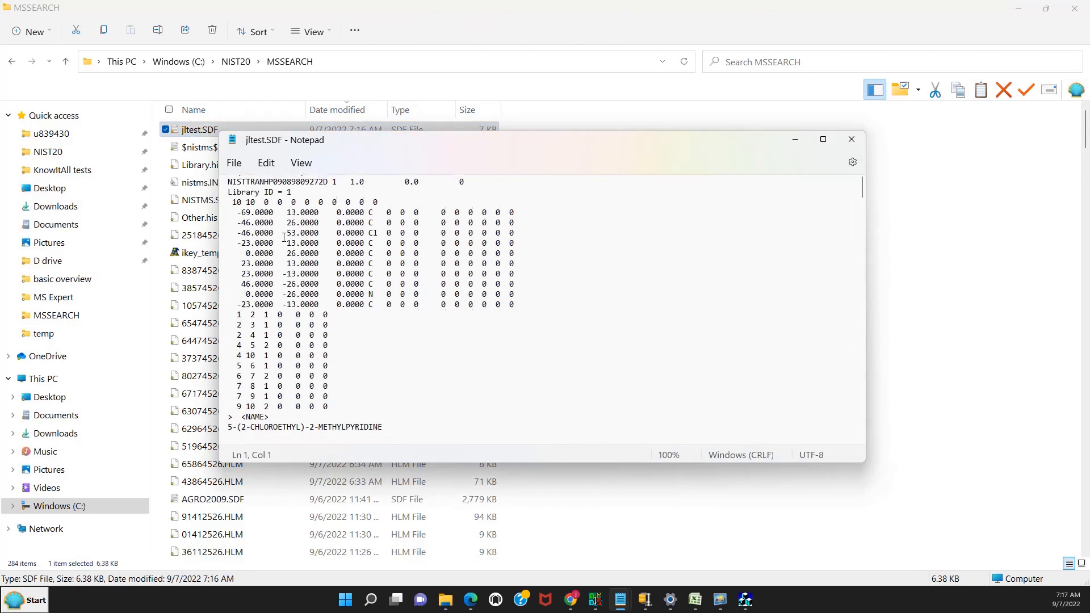
scroll(284, 237, "down", 6)
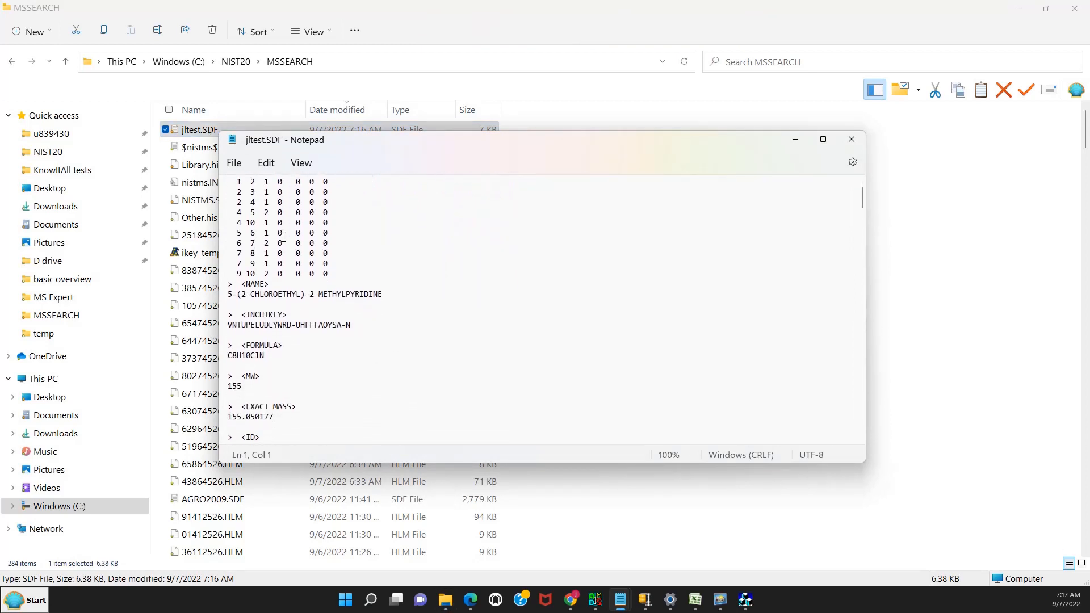
scroll(284, 237, "down", 2)
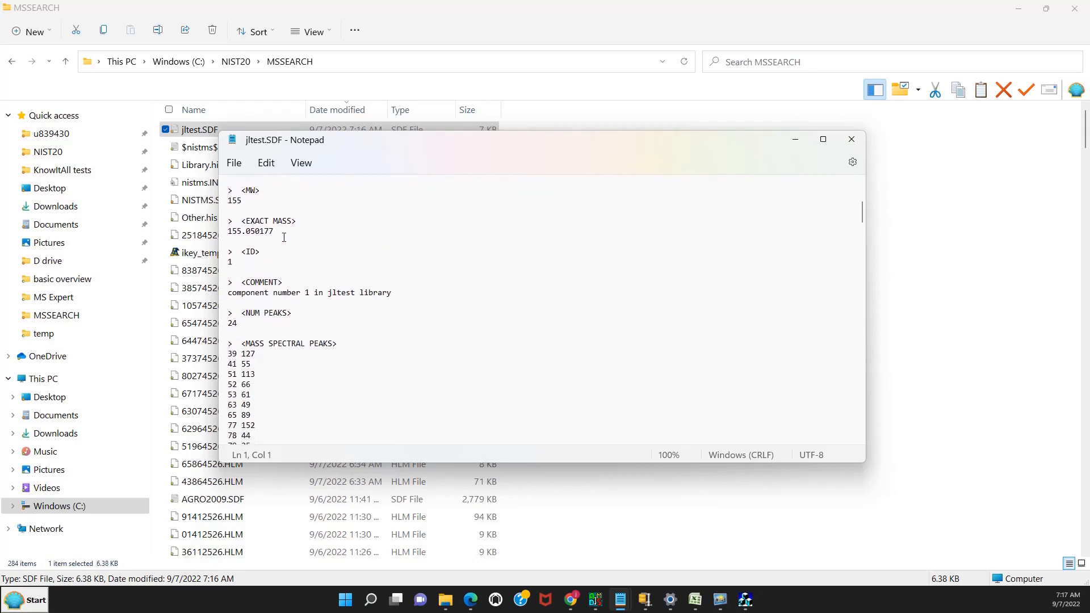
scroll(284, 237, "down", 2)
scroll(284, 237, "up", 4)
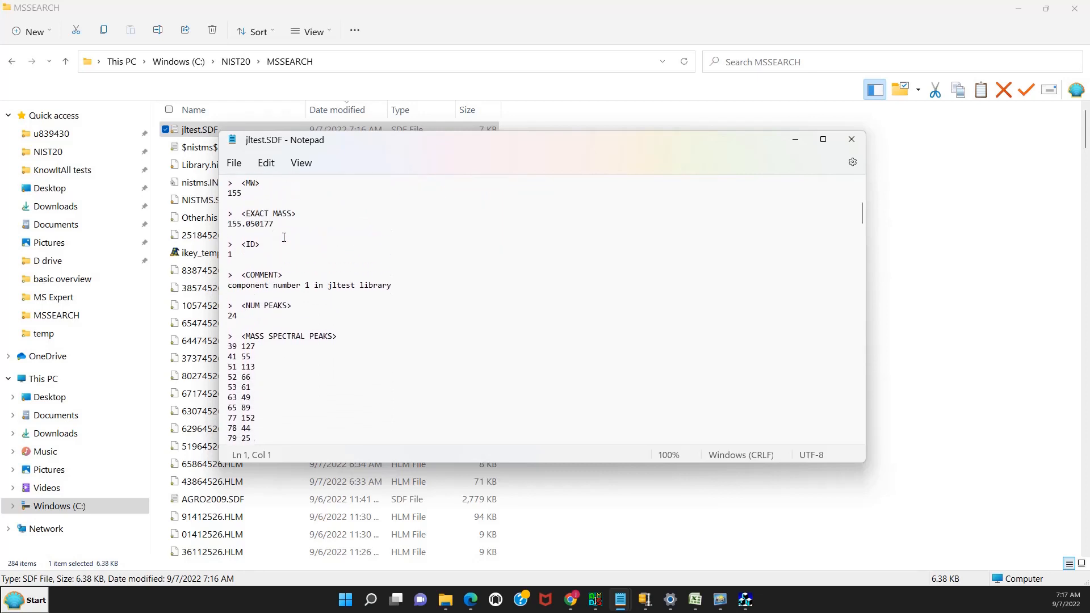
scroll(284, 237, "up", 2)
scroll(284, 237, "down", 5)
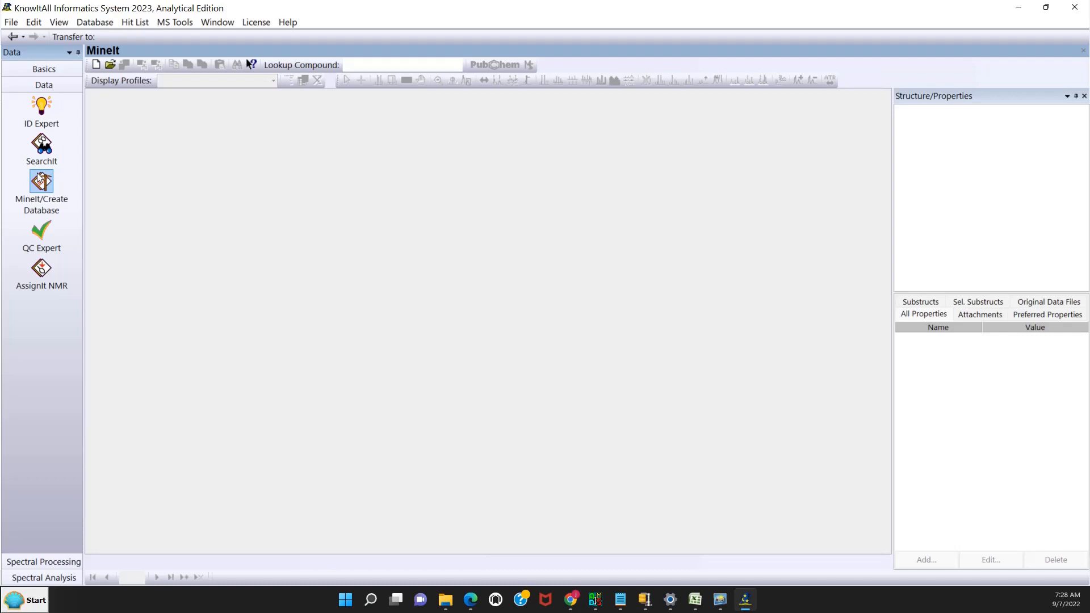
Set up a new local database in MineIt with jltest as both its name and its abbreviation.
left_click(12, 23)
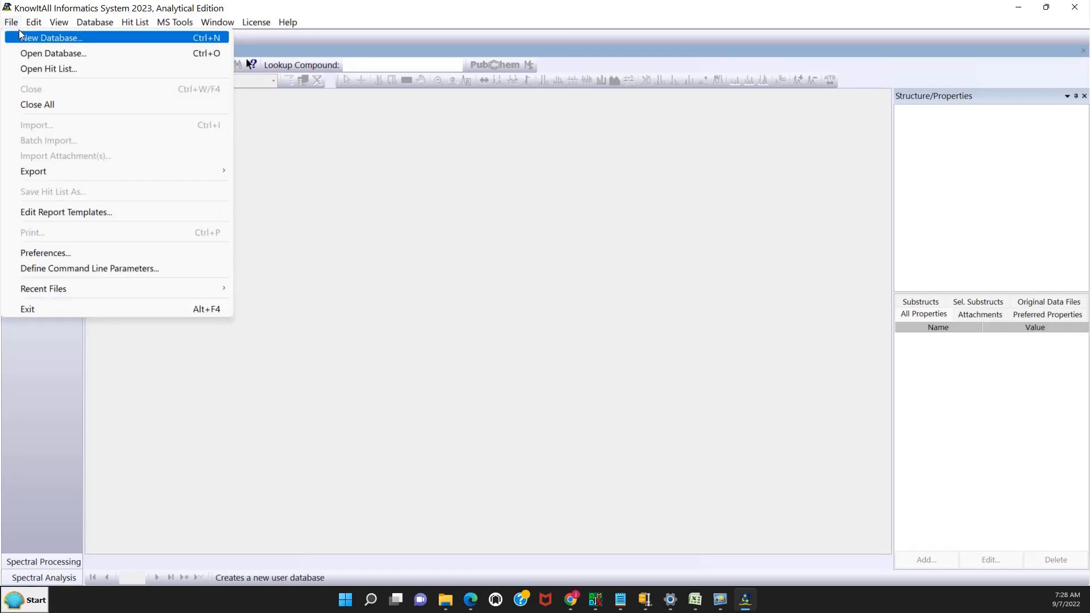
left_click(22, 37)
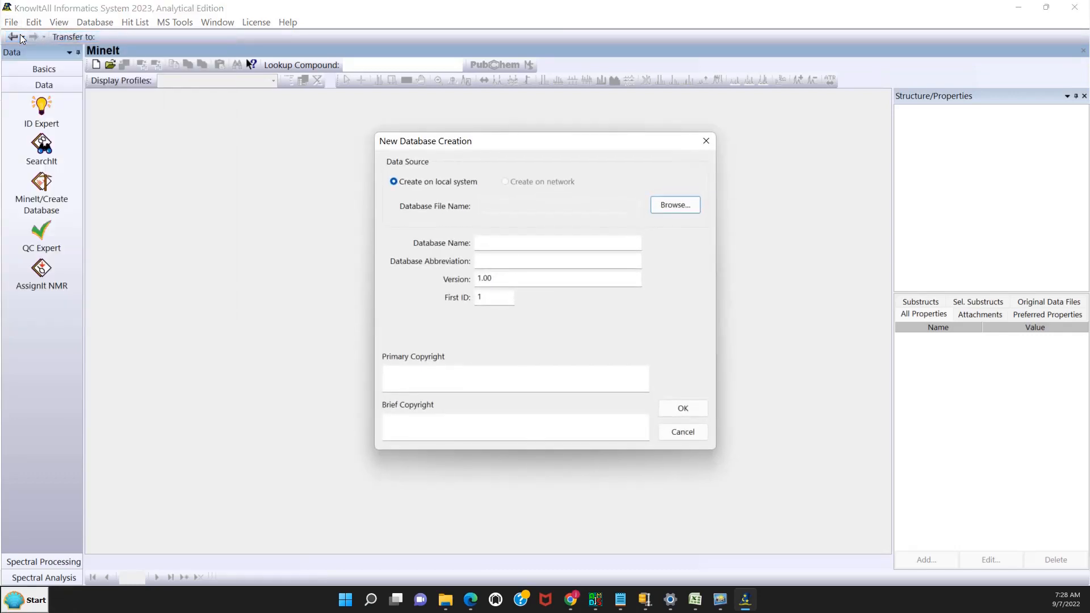
left_click(516, 240)
type("j")
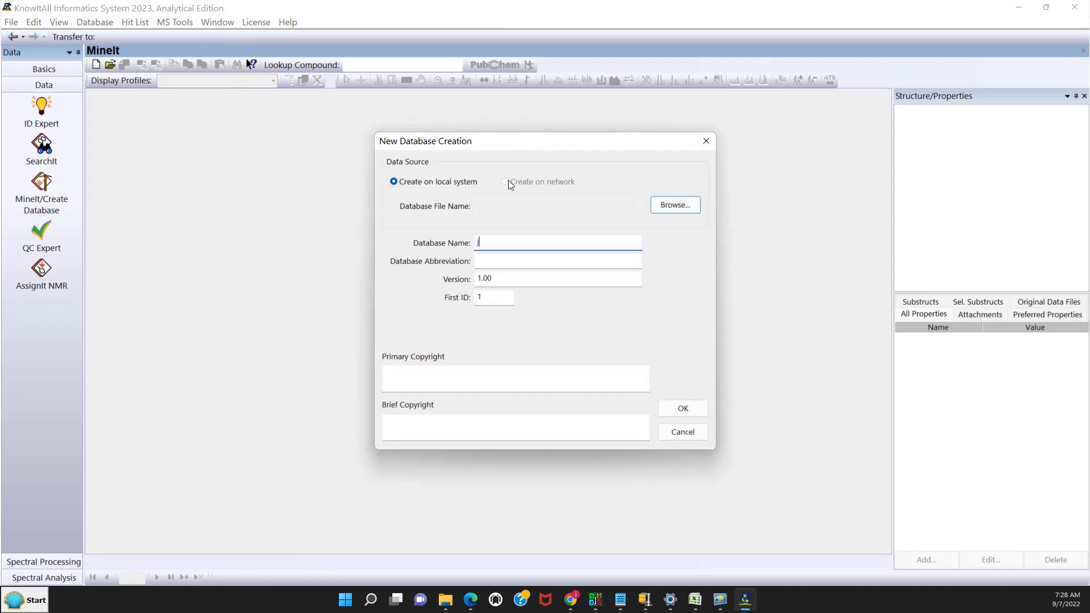
type("ltest")
left_click(486, 262)
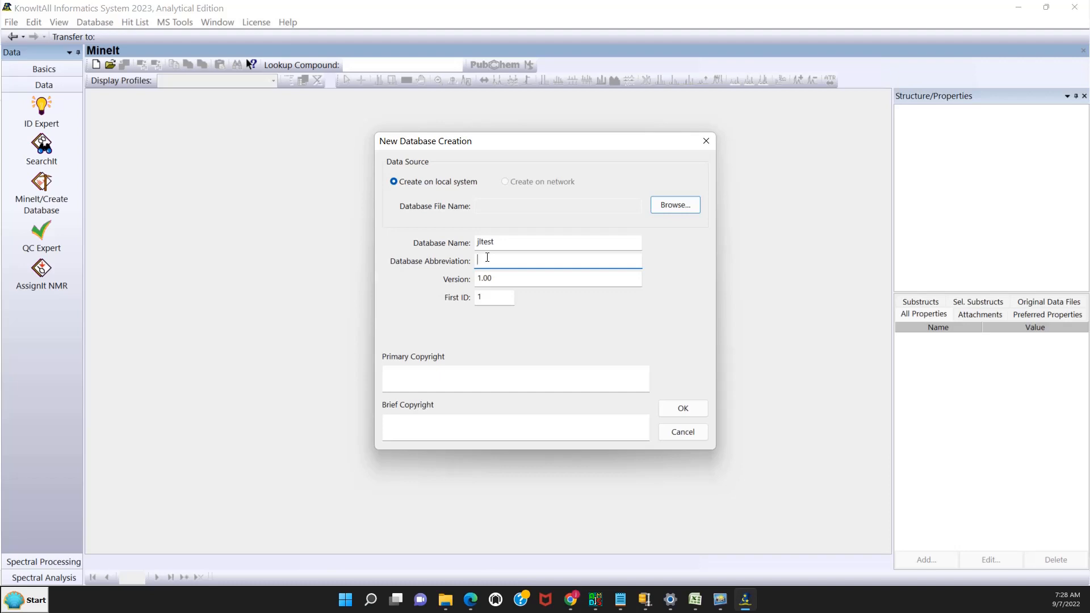
type("jltest")
Save the new database file as test in the Desktop\temp folder and create the database.
left_click(664, 208)
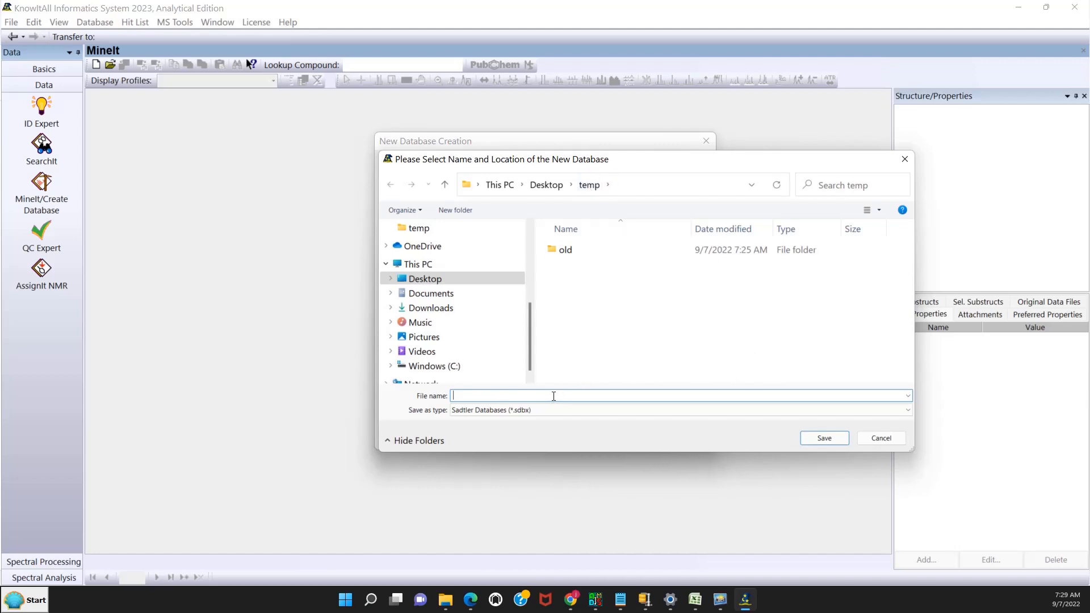
type("test")
left_click(806, 439)
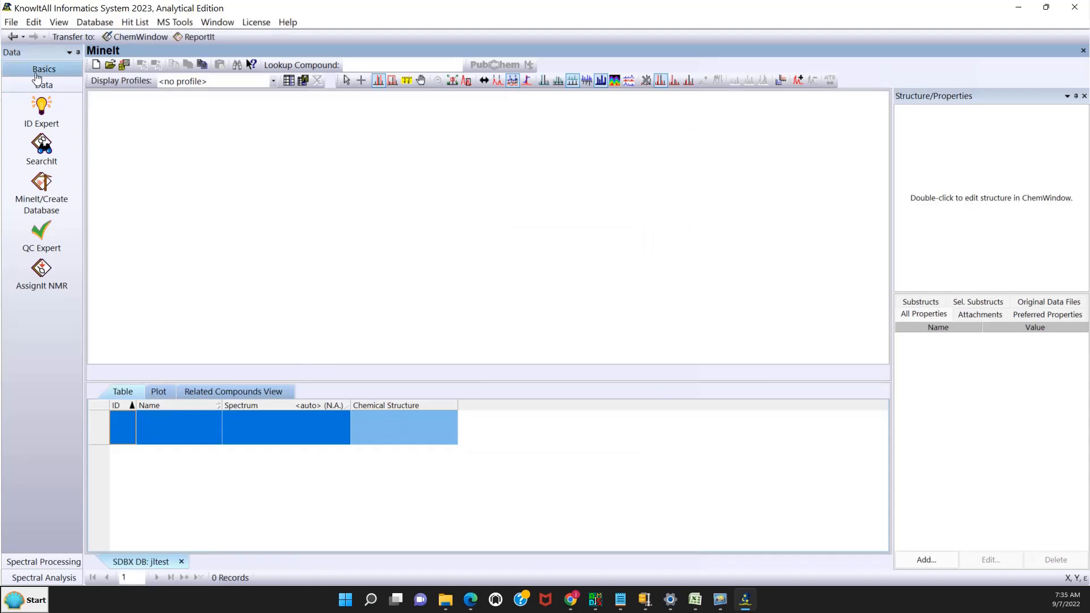
Start an SDF import of jltest.SDF from the MSSEARCH folder with implicit hydrogens added, and proceed to the field mapping.
left_click(11, 24)
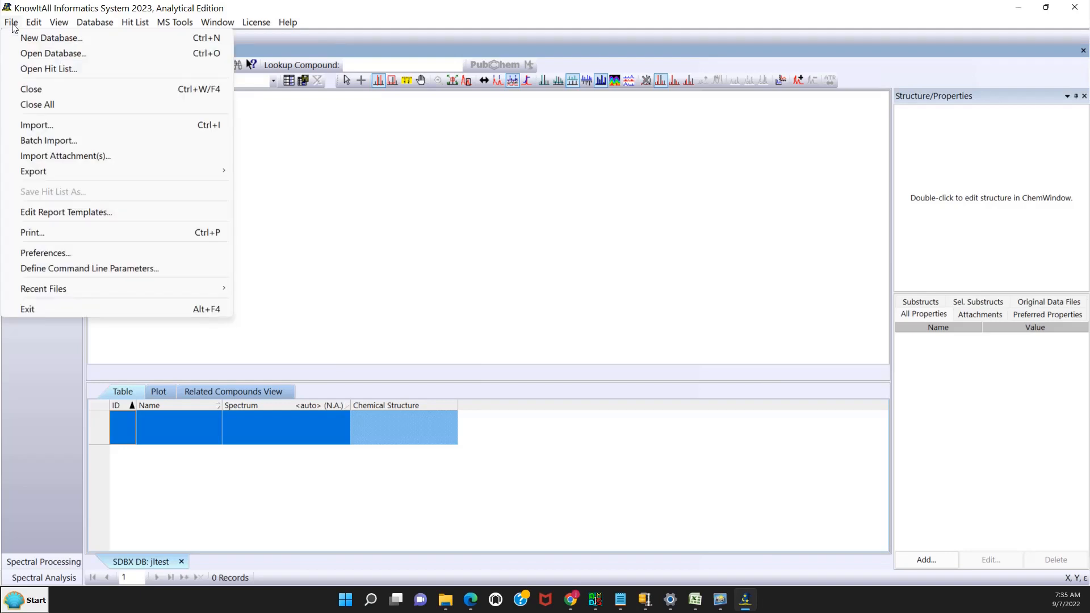
left_click(28, 128)
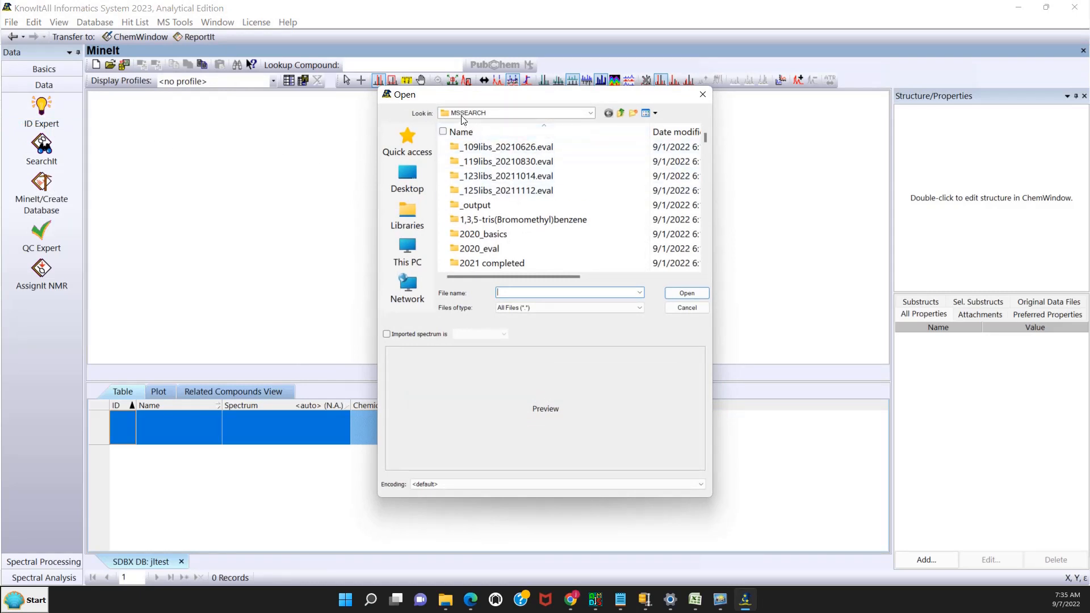
left_click_drag(706, 139, 698, 225)
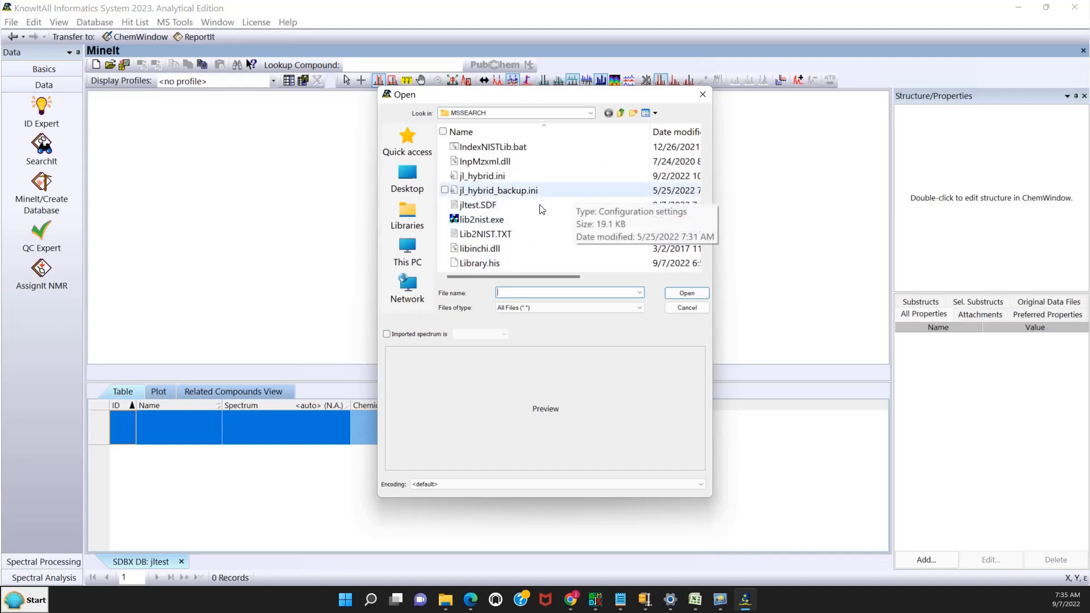
left_click(486, 208)
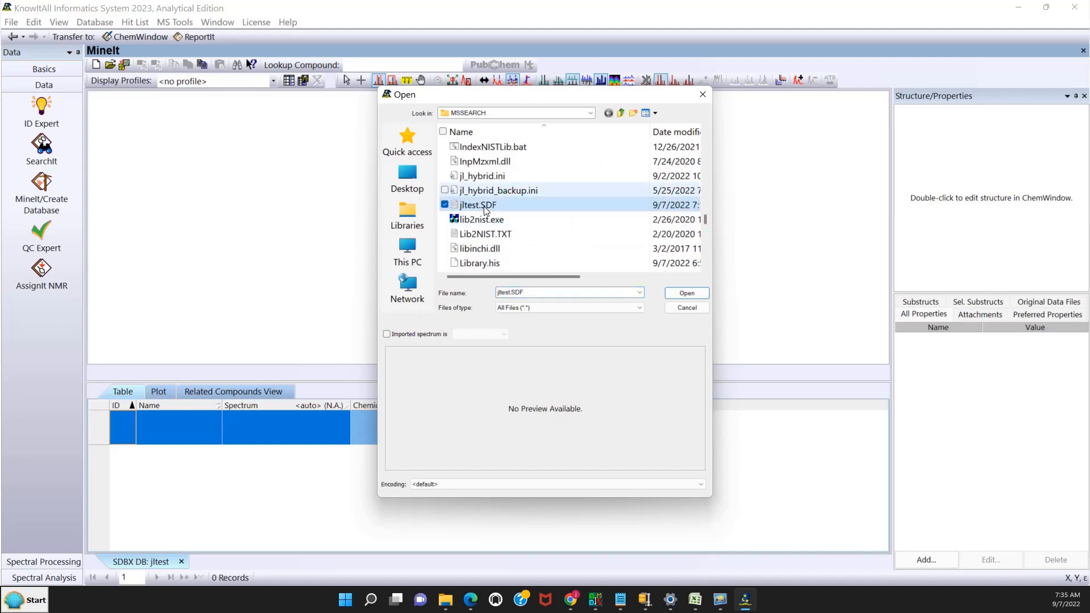
left_click(675, 293)
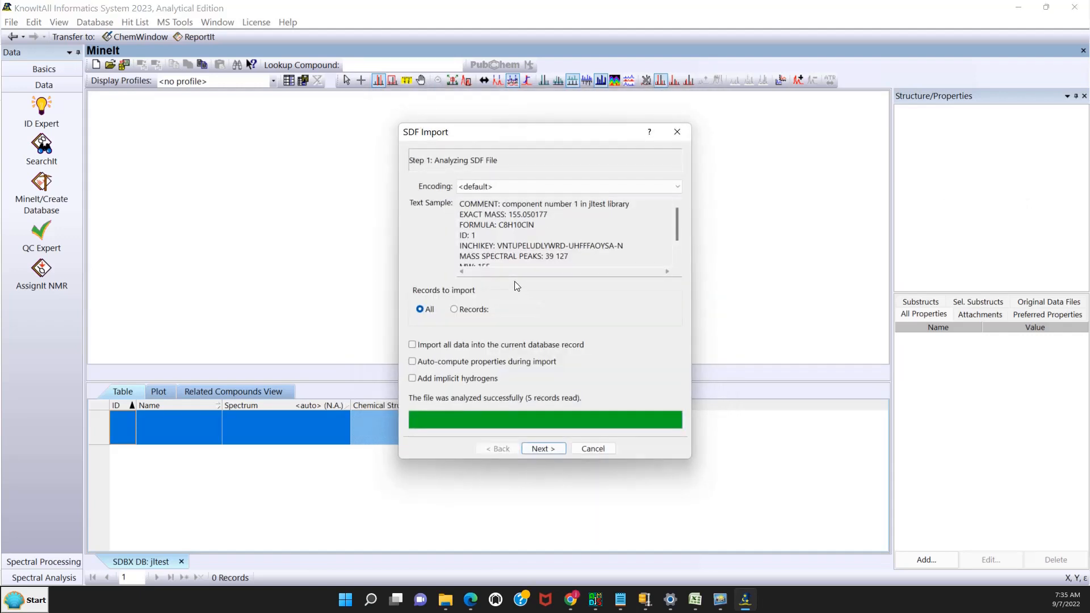
left_click(412, 380)
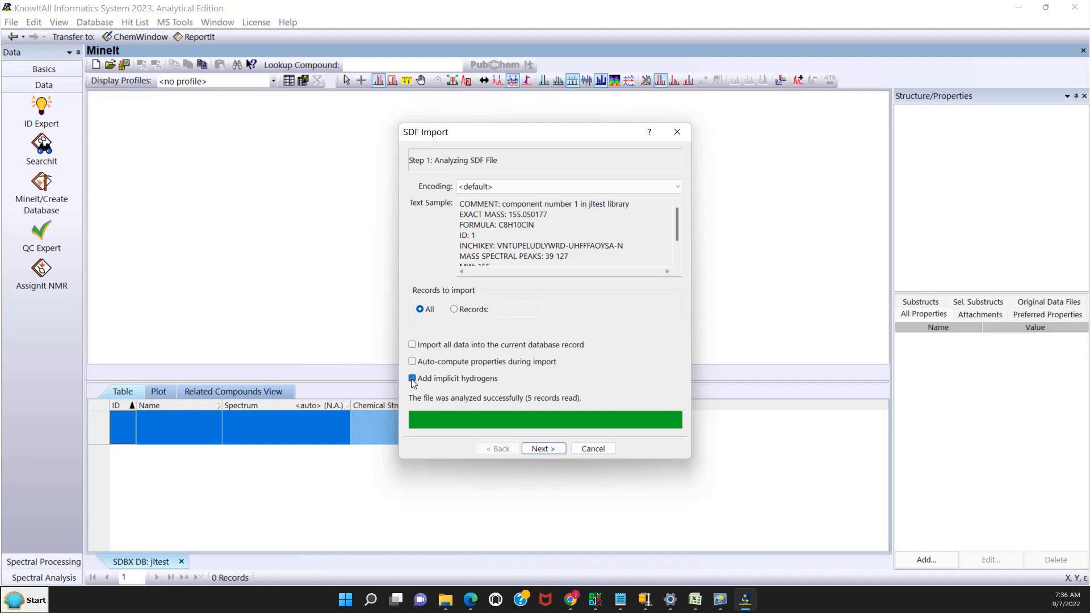
left_click(542, 449)
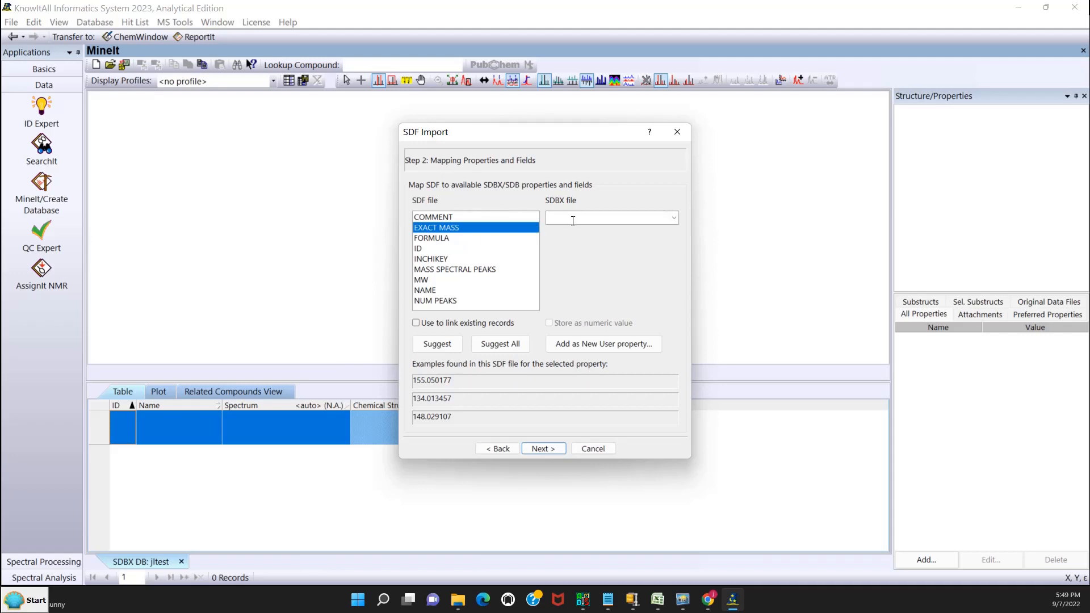
View the SDBX fields available for mapping EXACT MASS, and check the mapping of FORMULA.
left_click(674, 218)
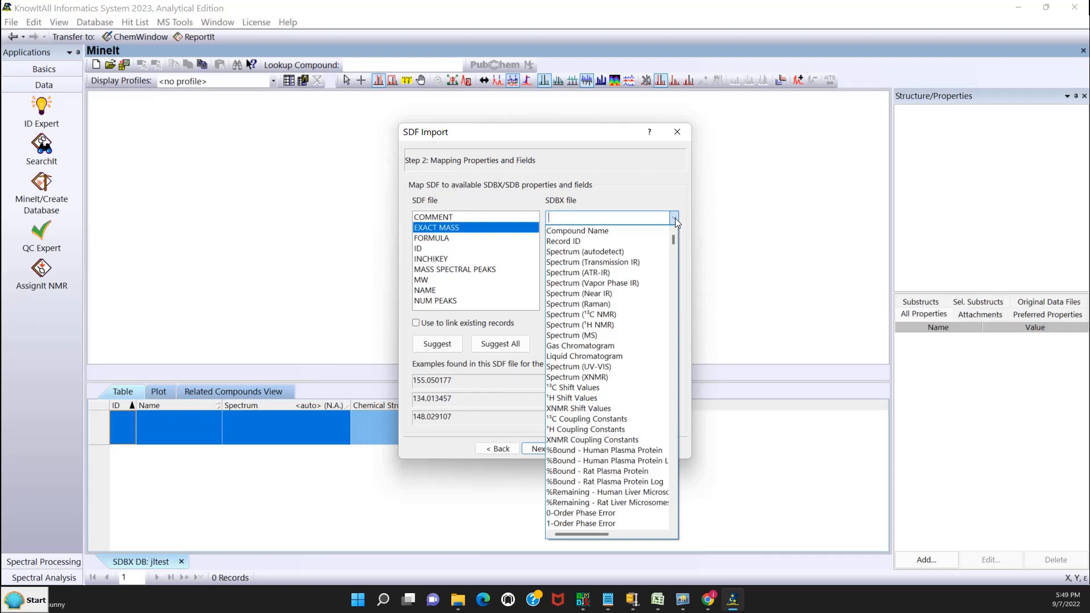
left_click(676, 218)
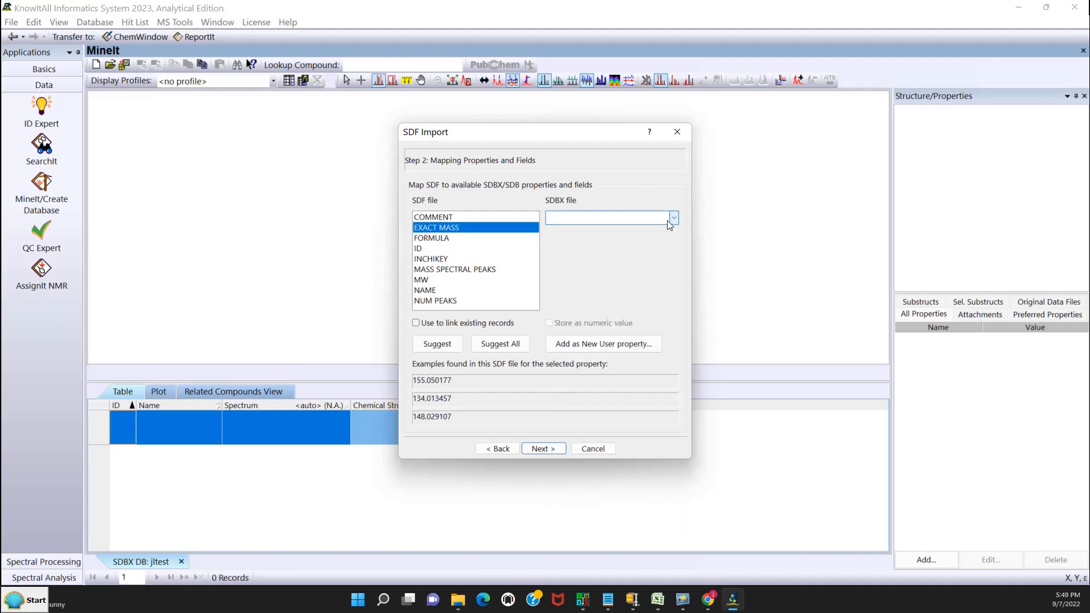
left_click(435, 238)
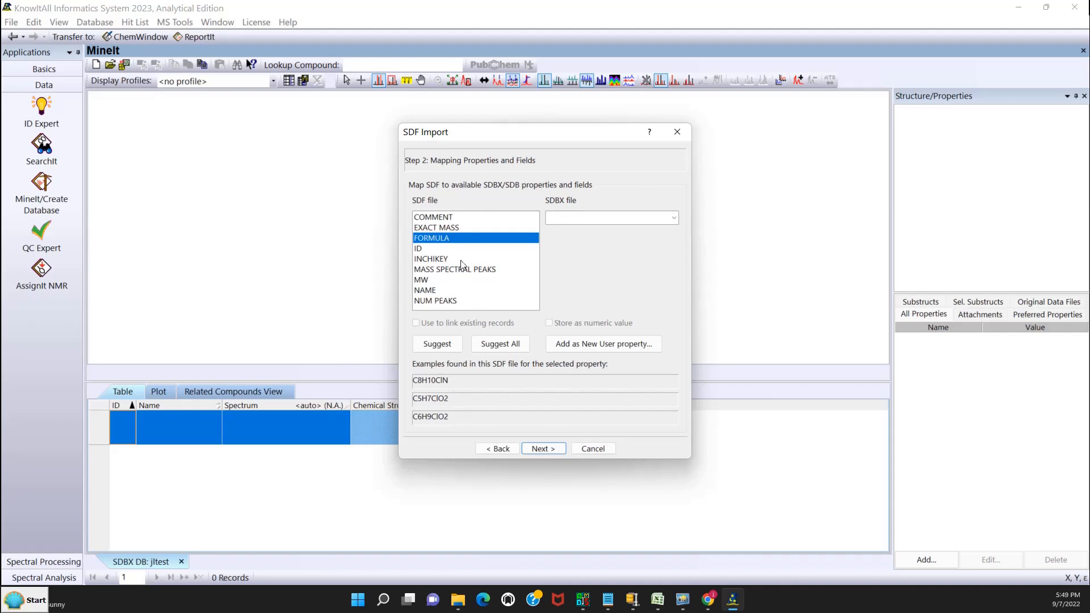
View the type options for adding COMMENT as a new user property, and cancel the definition.
left_click(454, 220)
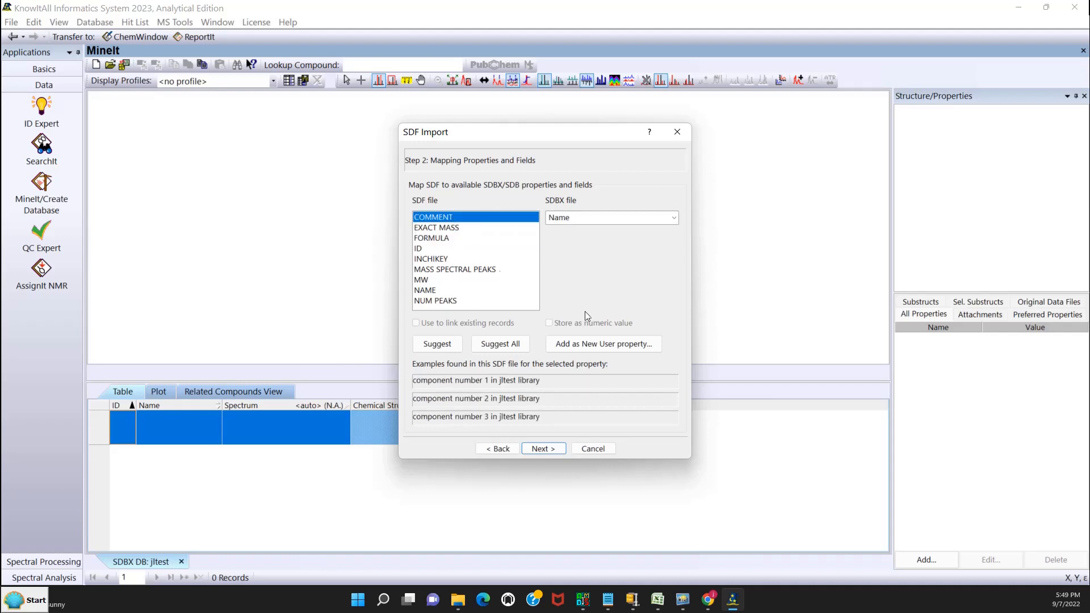
left_click(605, 347)
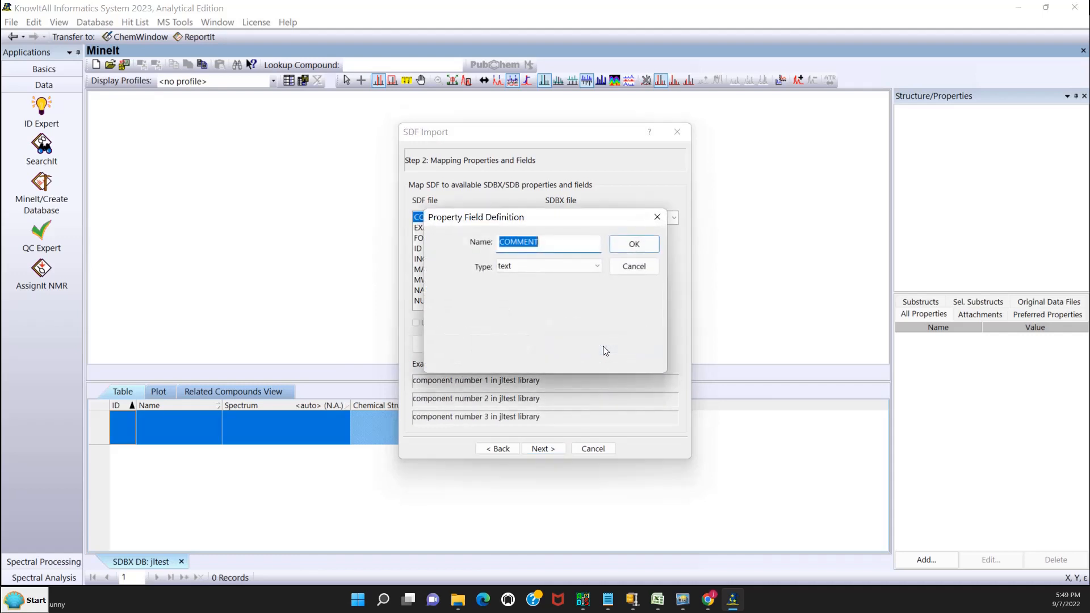
left_click(597, 270)
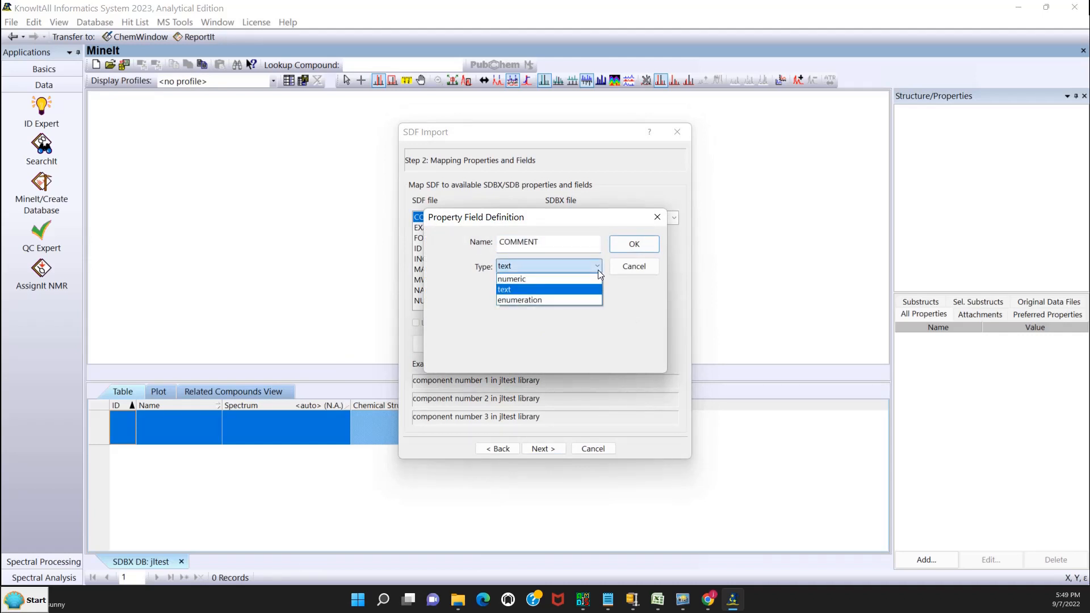
left_click(635, 268)
left_click(634, 267)
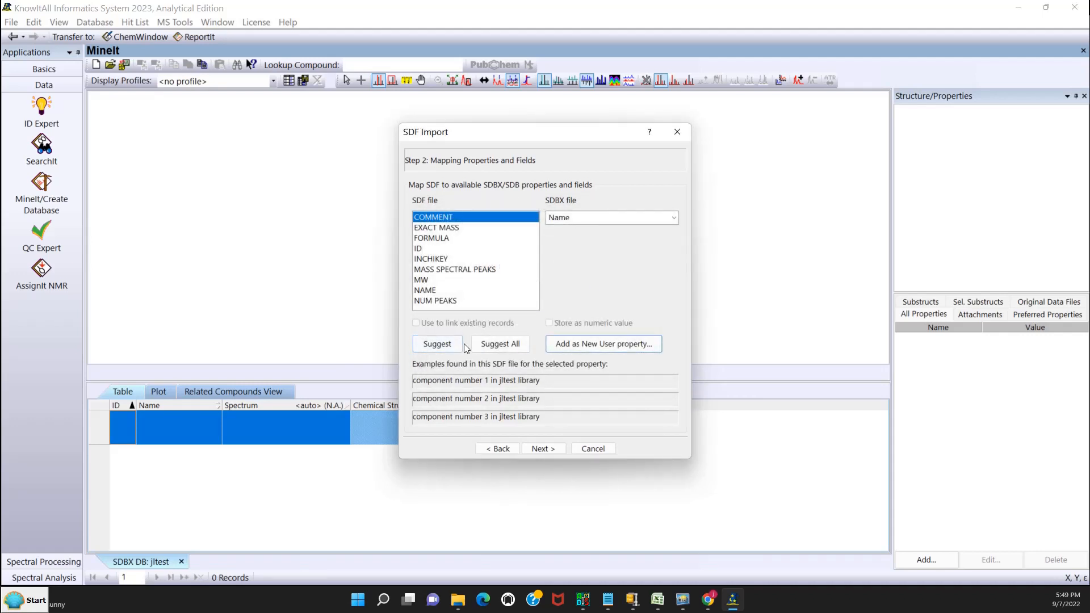
Apply suggested mappings to all SDF fields, check COMMENT, EXACT MASS and FORMULA, and map ID to Record ID.
left_click(492, 346)
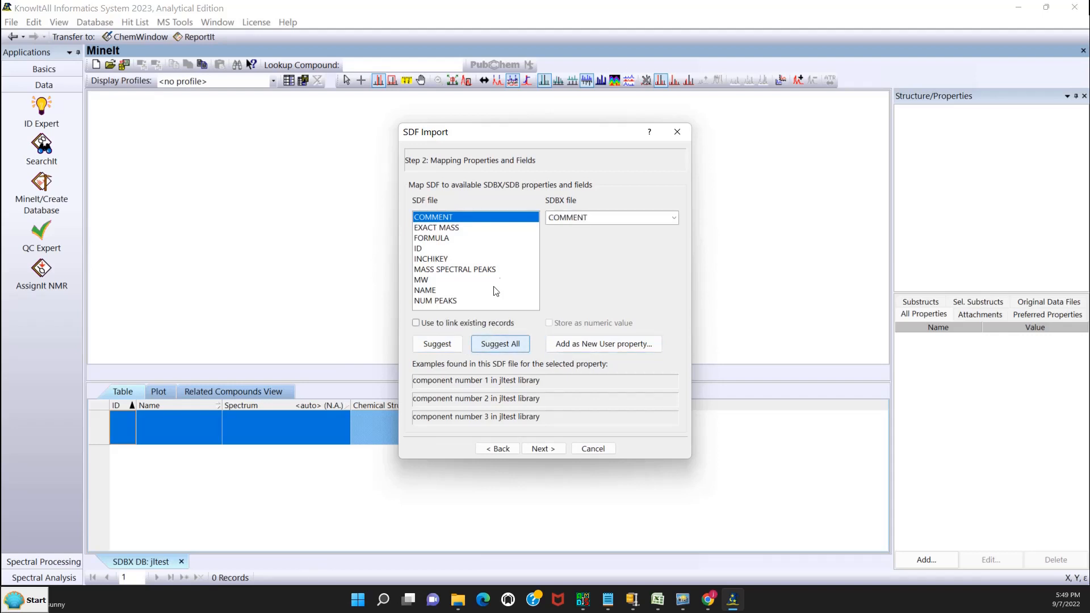
left_click(481, 219)
left_click(469, 233)
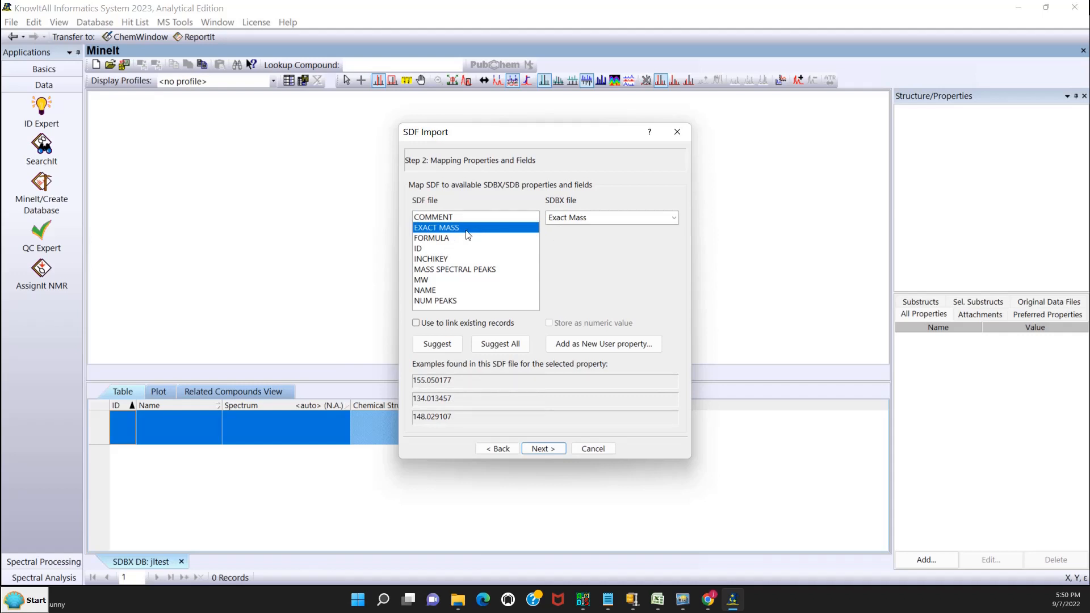
left_click(445, 239)
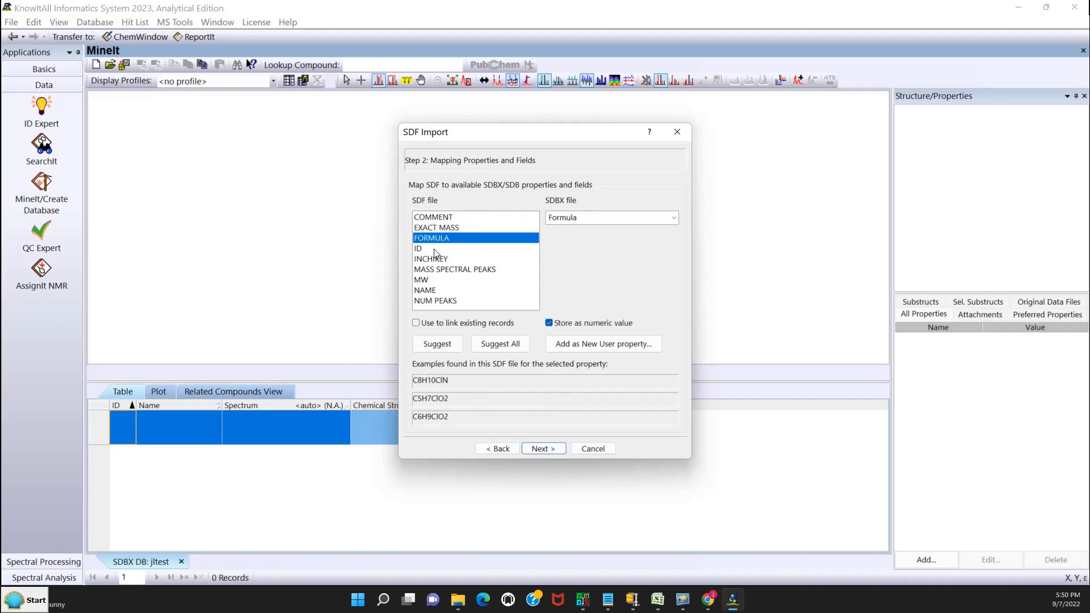
left_click(434, 249)
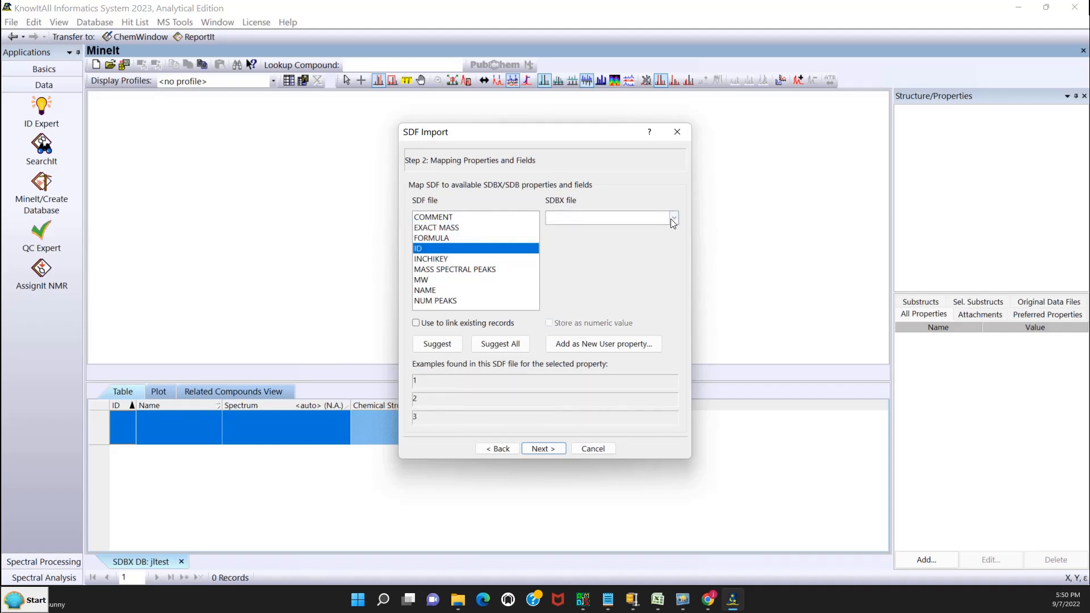
left_click(670, 219)
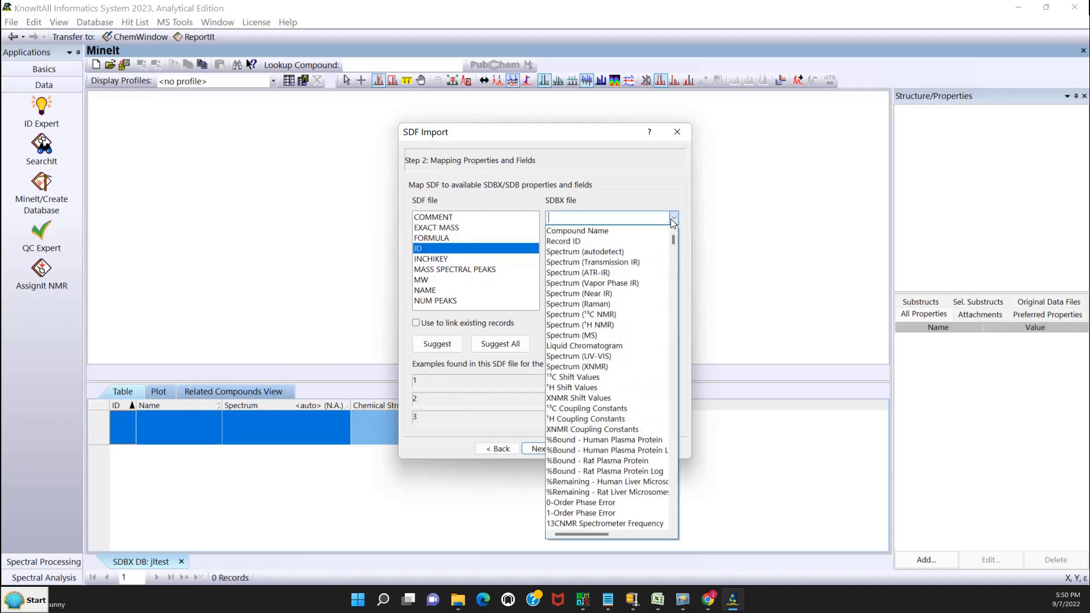
left_click(608, 240)
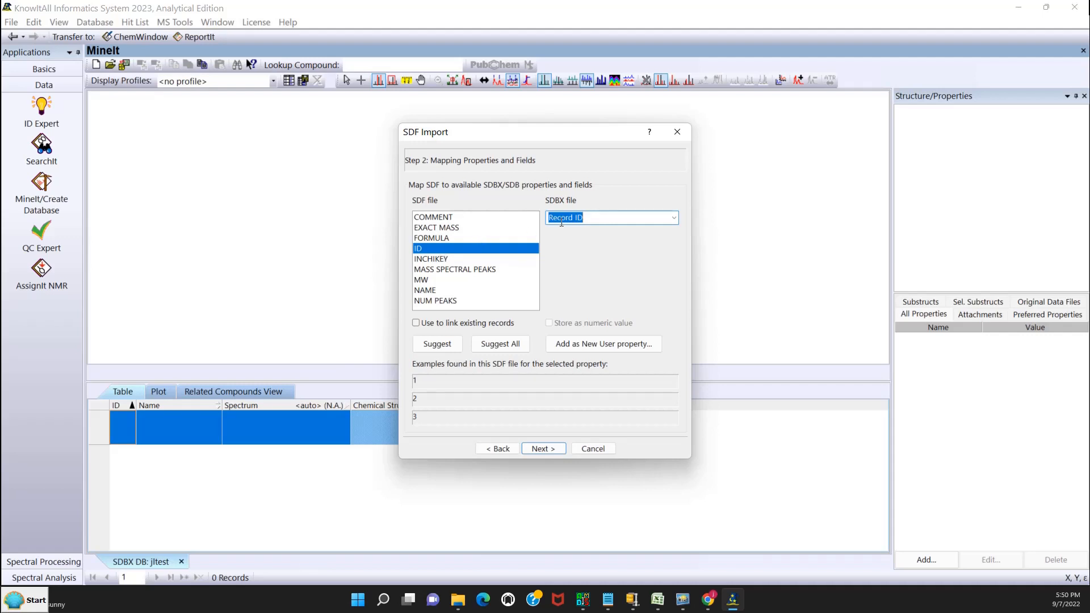
Check the INCHIKEY mapping, and map MASS SPECTRAL PEAKS to MS Peak Lists.
left_click(447, 259)
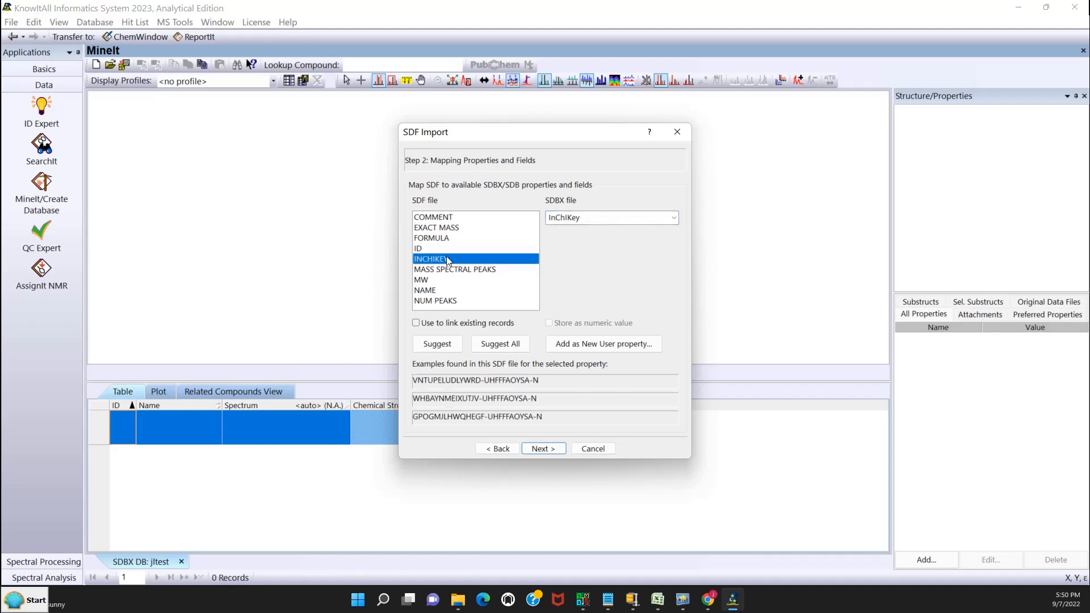
left_click(443, 270)
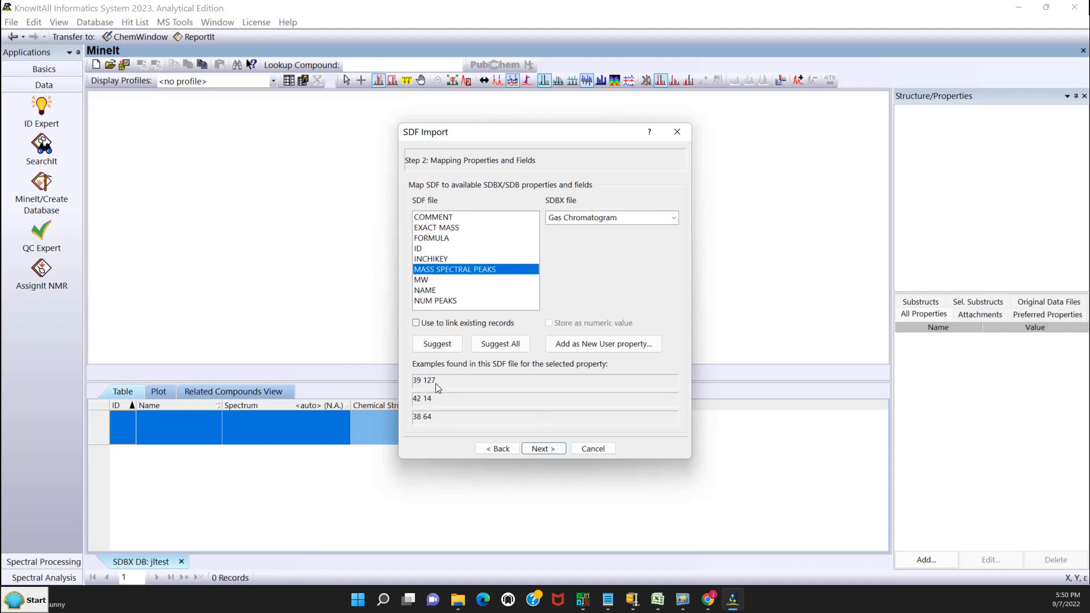
left_click(675, 217)
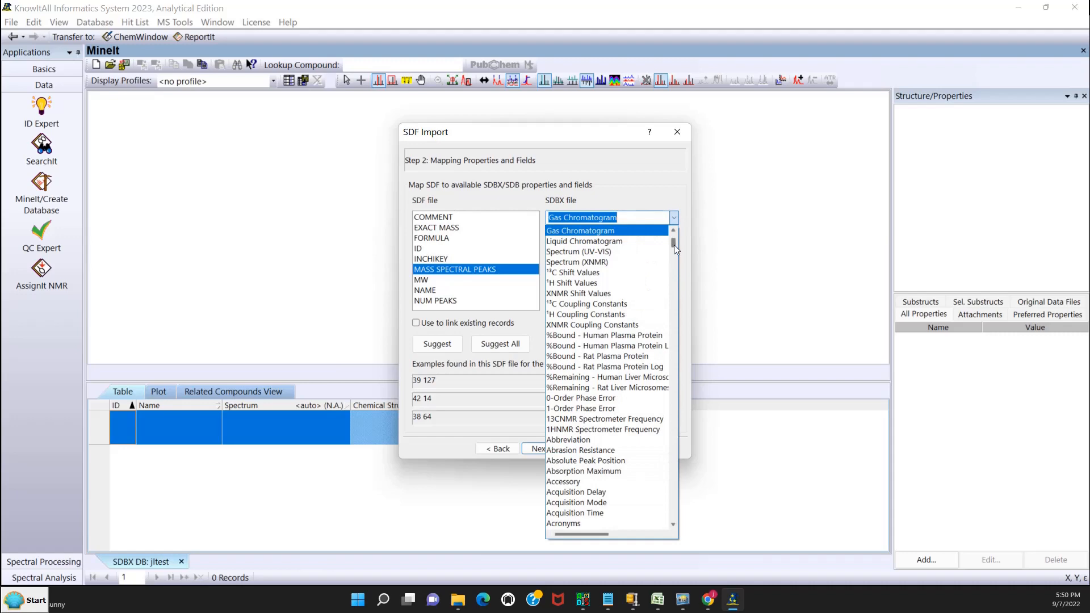
left_click_drag(673, 244, 669, 390)
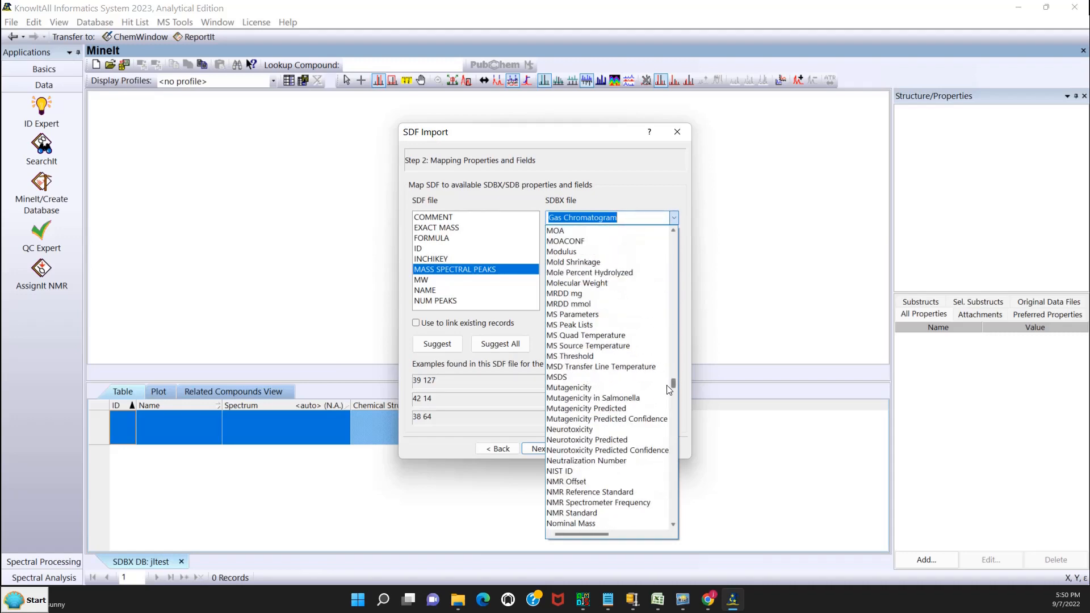
left_click(603, 331)
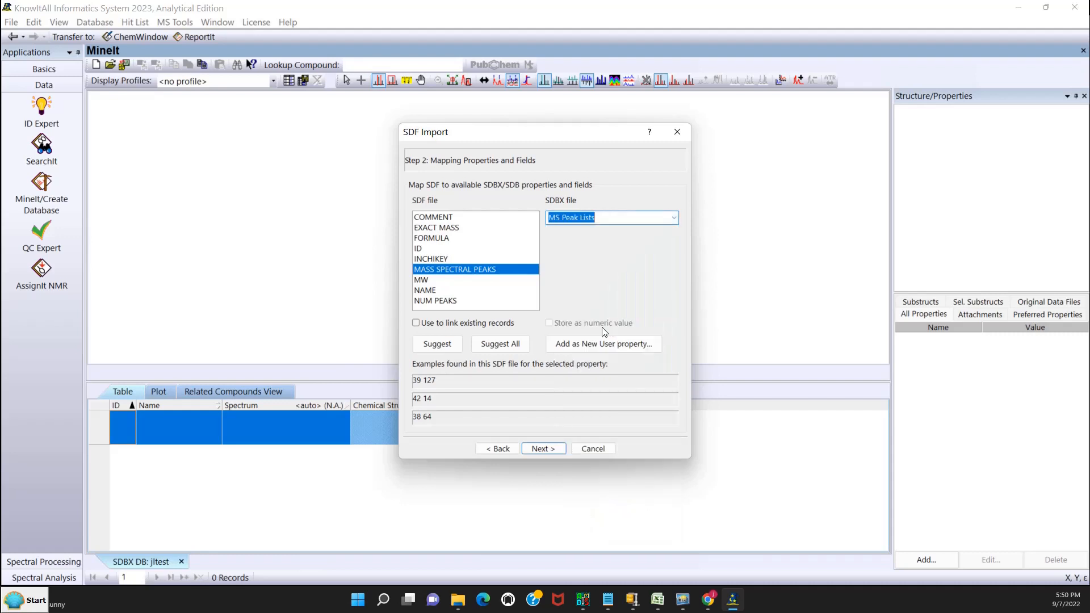
Map MW to Nominal Mass, and check the mappings of NAME and NUM PEAKS.
left_click(448, 281)
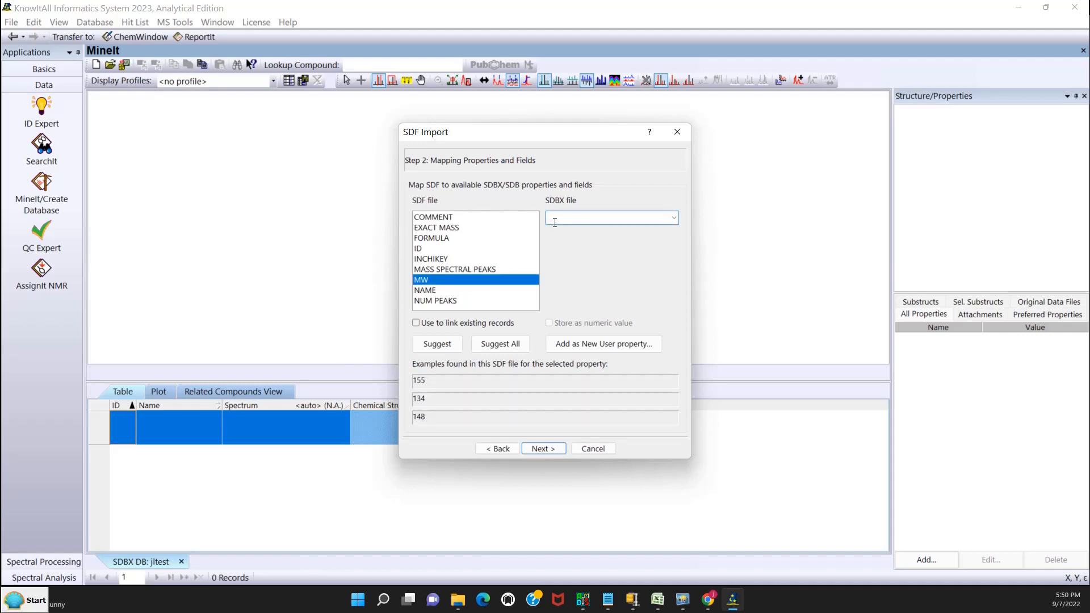
type("n")
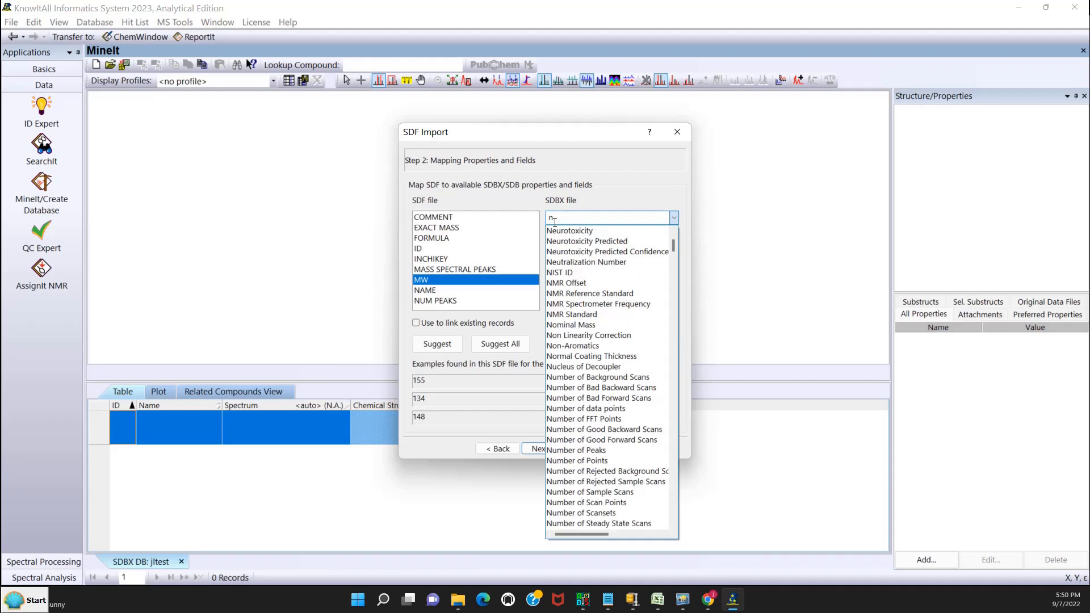
left_click(604, 324)
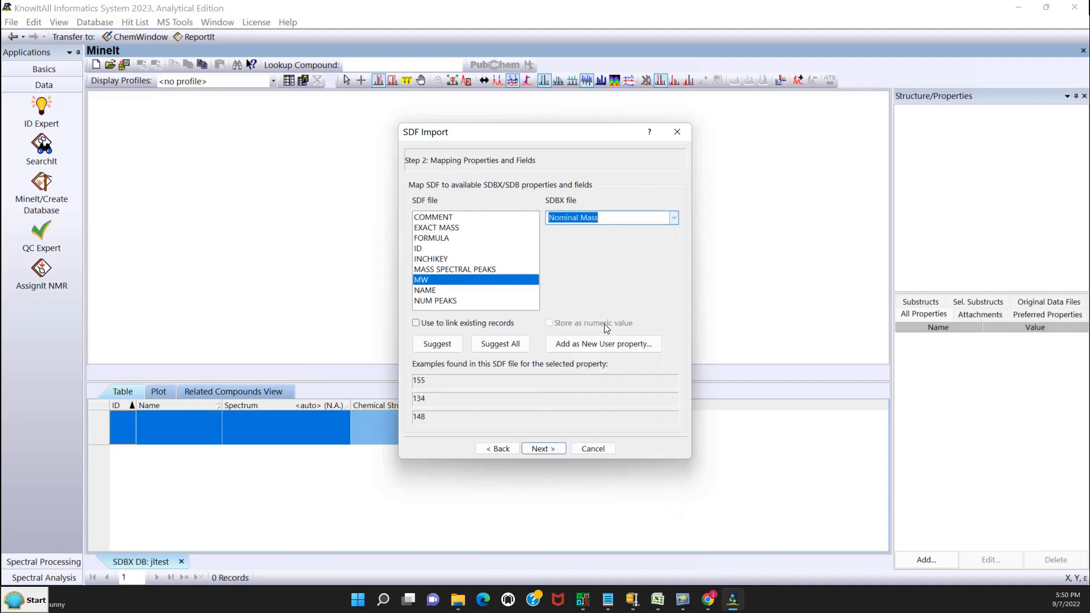
left_click(450, 289)
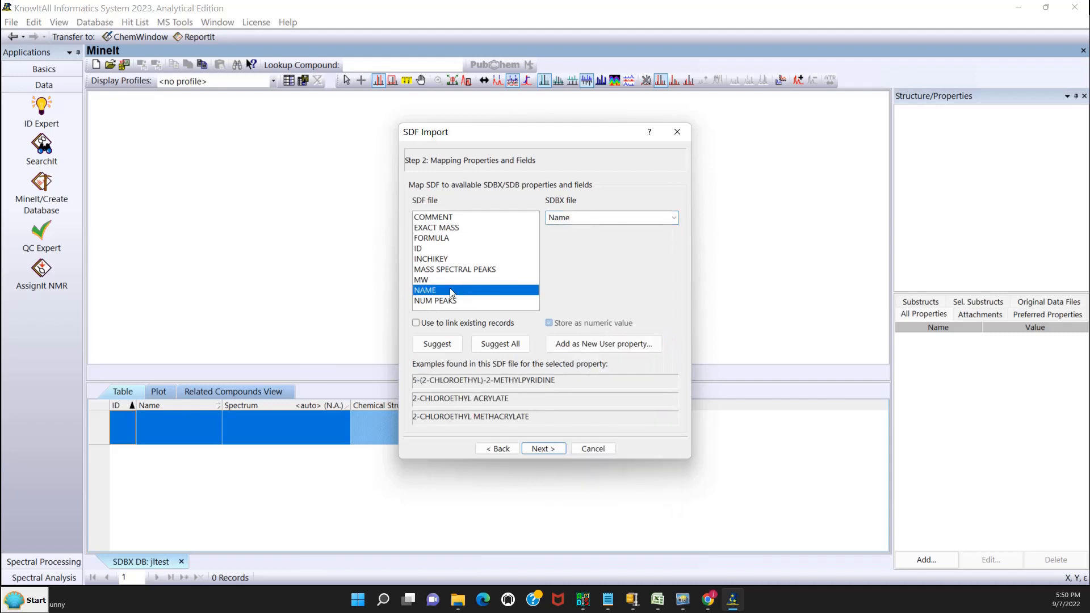
left_click(469, 301)
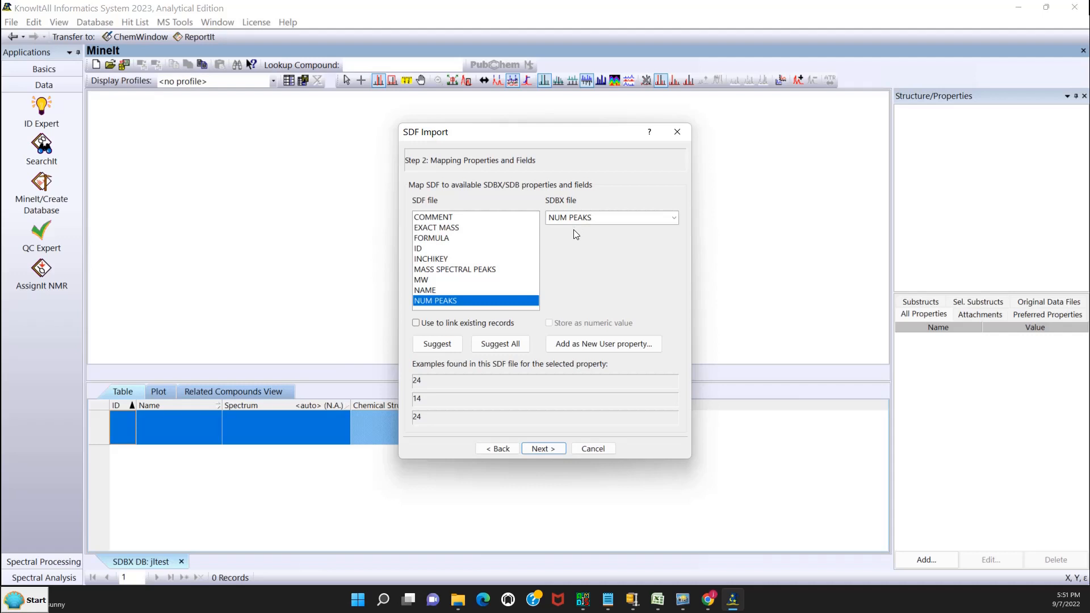
Turn off storage as a numeric value for the COMMENT and FORMULA fields.
left_click(448, 217)
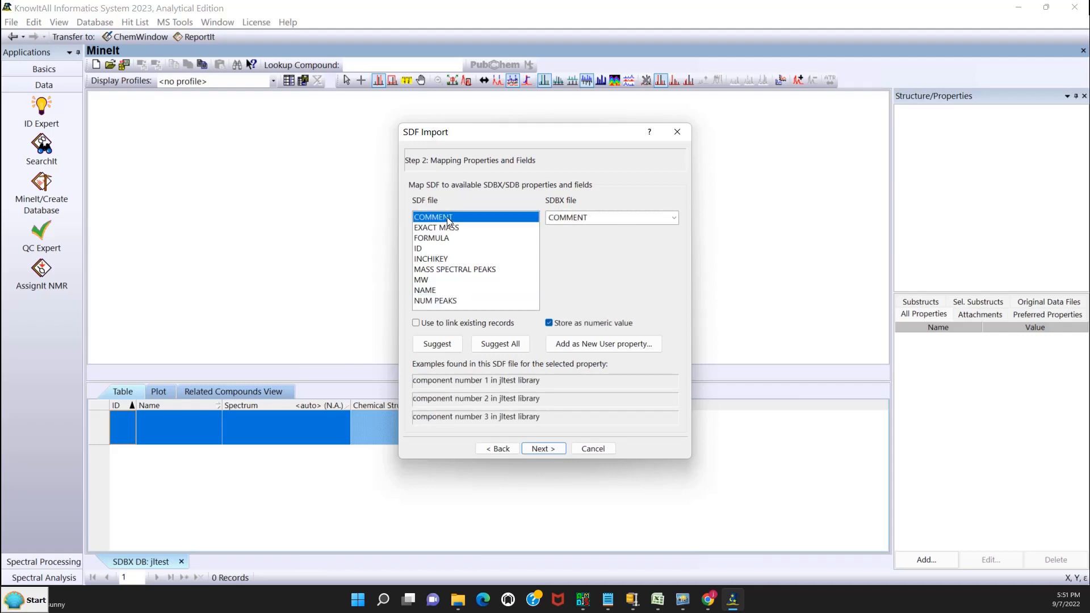
left_click(549, 323)
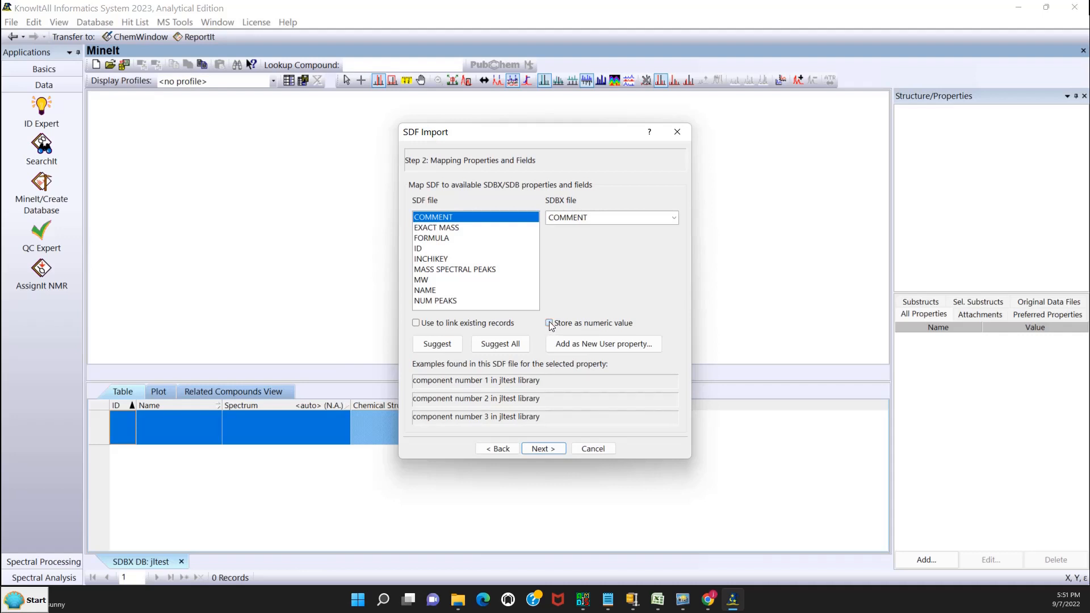
left_click(468, 229)
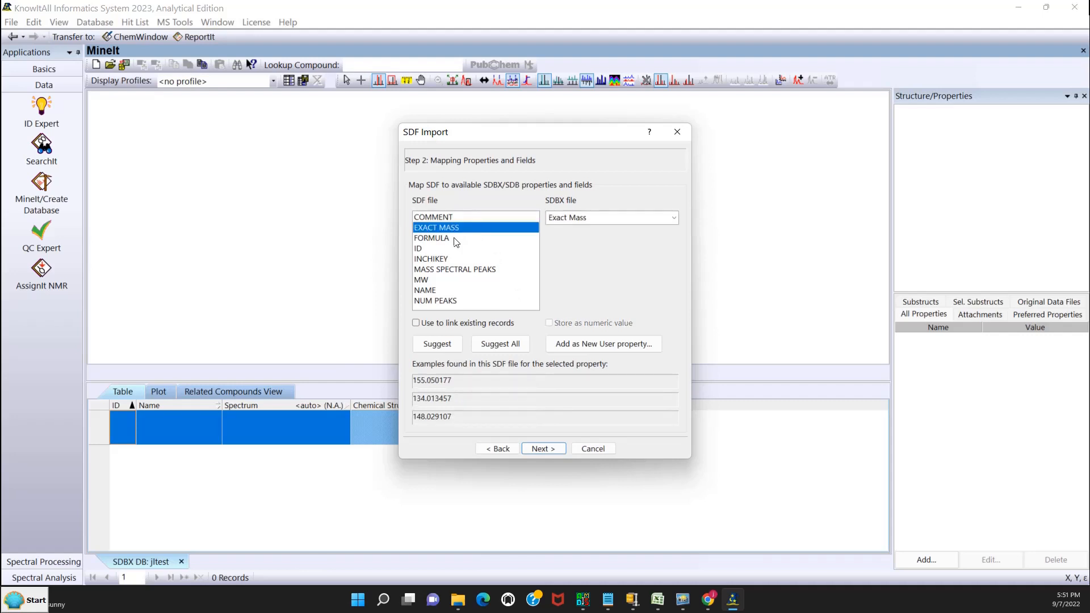
left_click(454, 239)
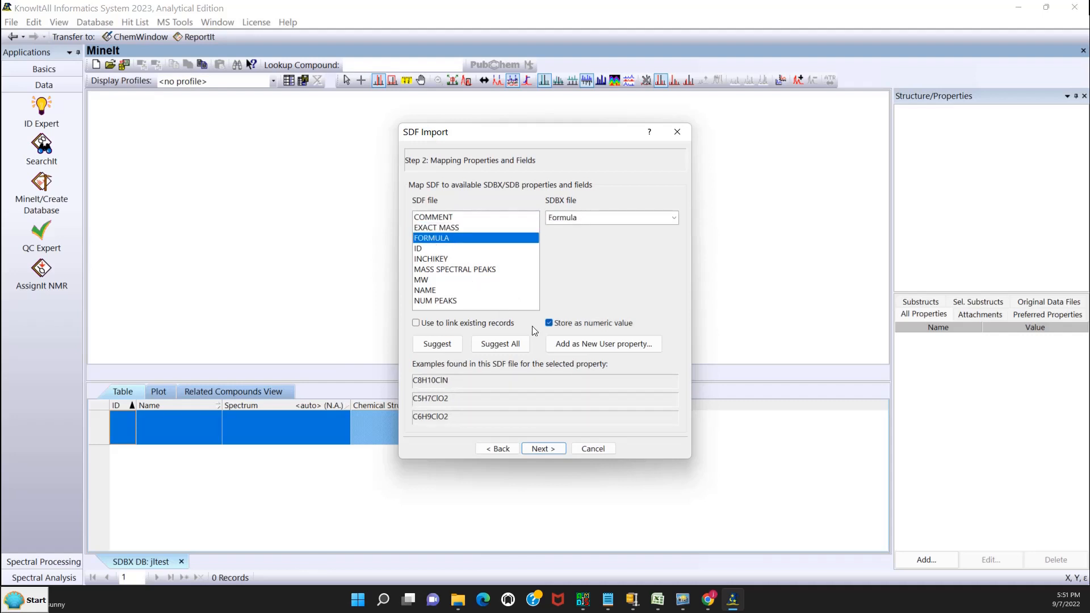
left_click(549, 323)
Review the mappings from ID through NUM PEAKS, turning off storage as a numeric value for NAME.
left_click(440, 251)
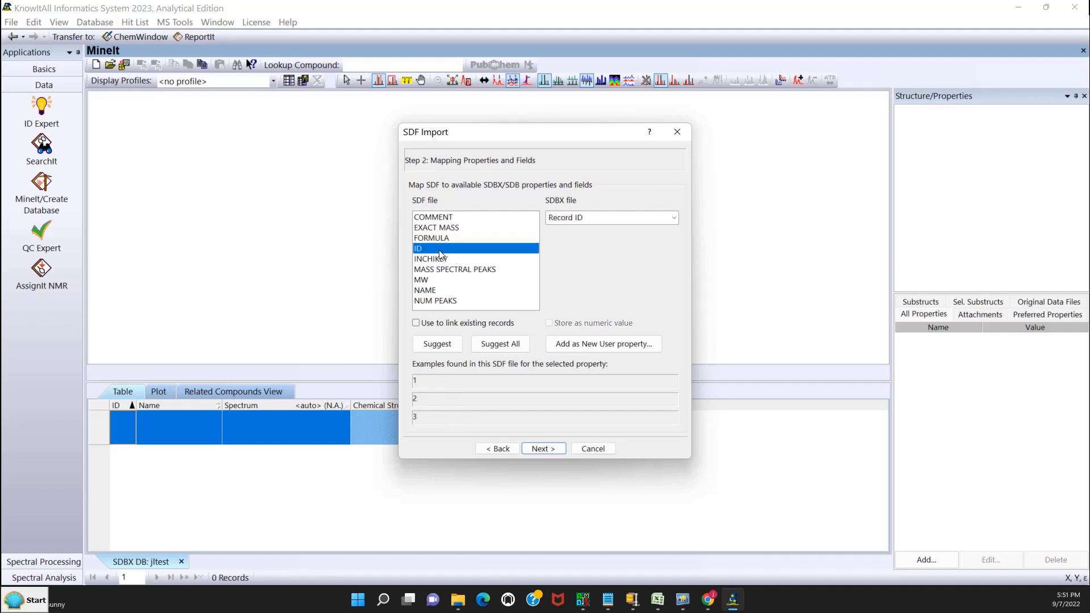
left_click(437, 257)
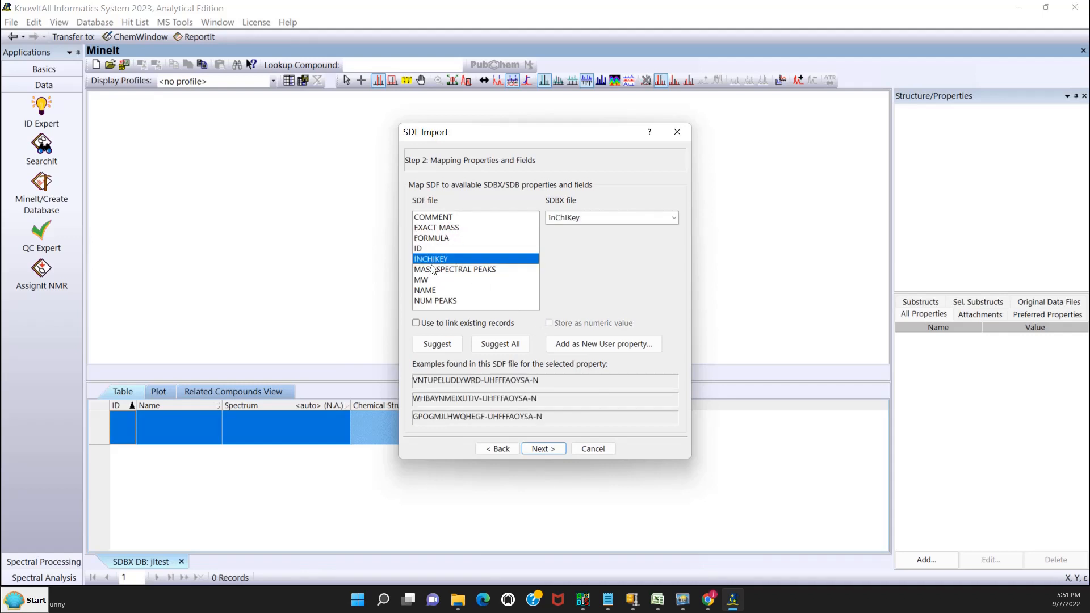
left_click(433, 270)
left_click(427, 279)
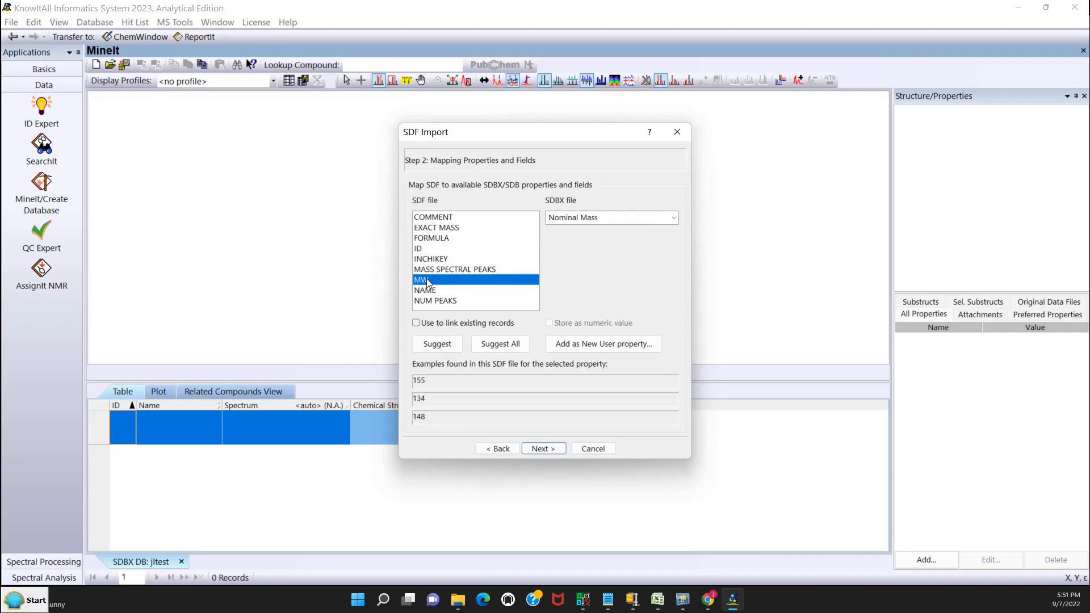
left_click(426, 290)
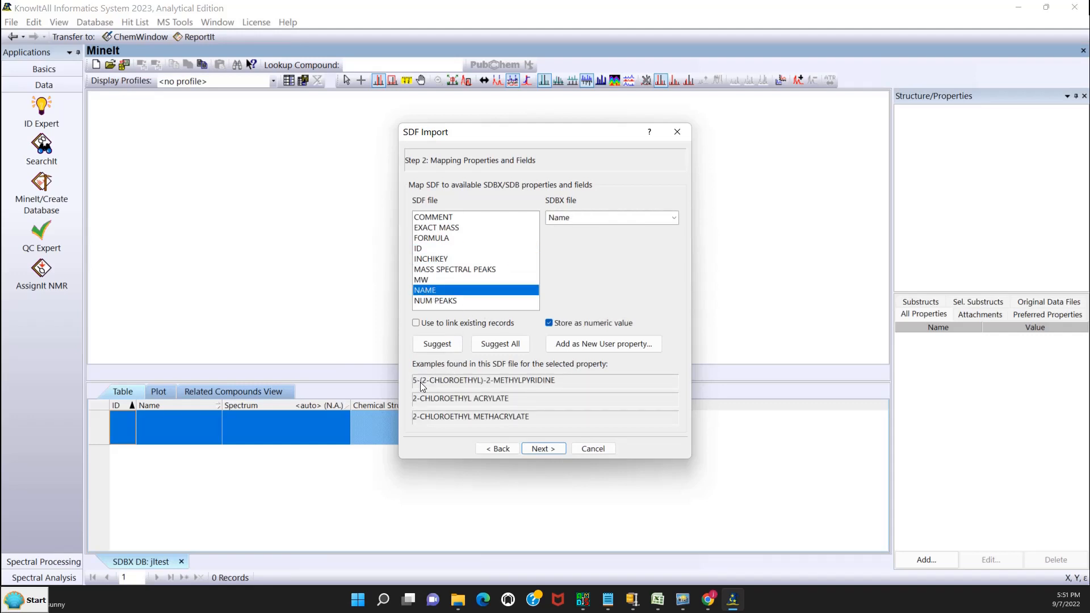
left_click(549, 323)
left_click(432, 301)
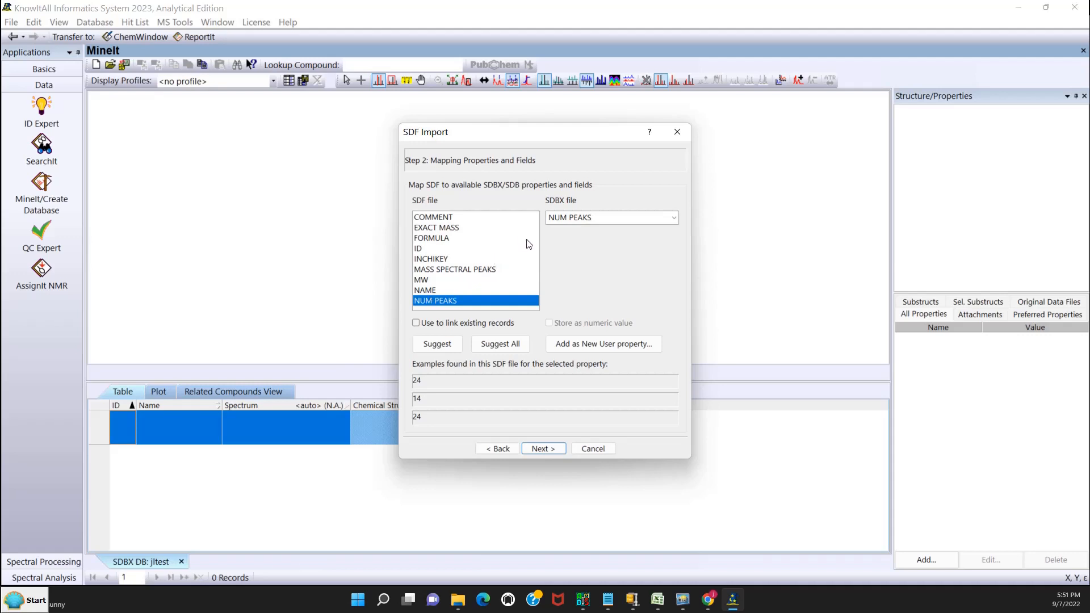
Run and finish the SDF import, and compact the database, leaving deleted records and current indices untouched.
left_click(544, 448)
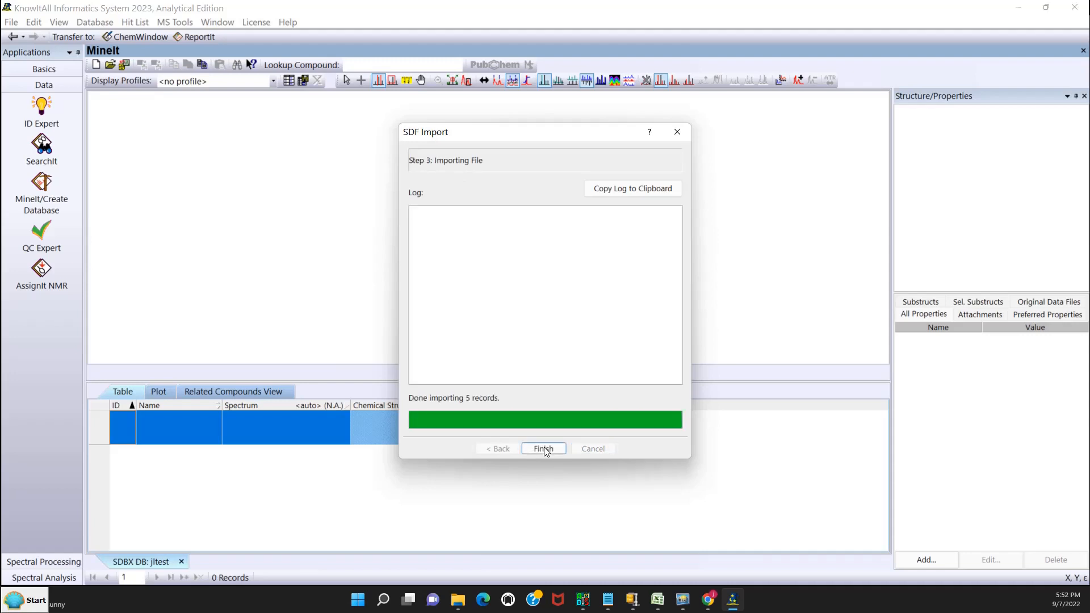
left_click(543, 449)
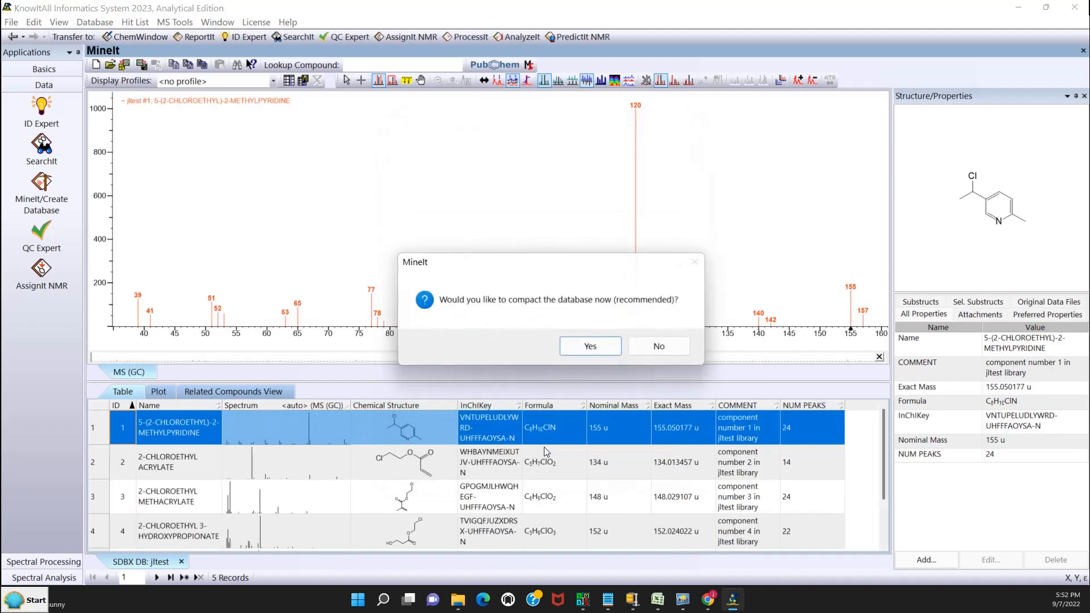
left_click(575, 347)
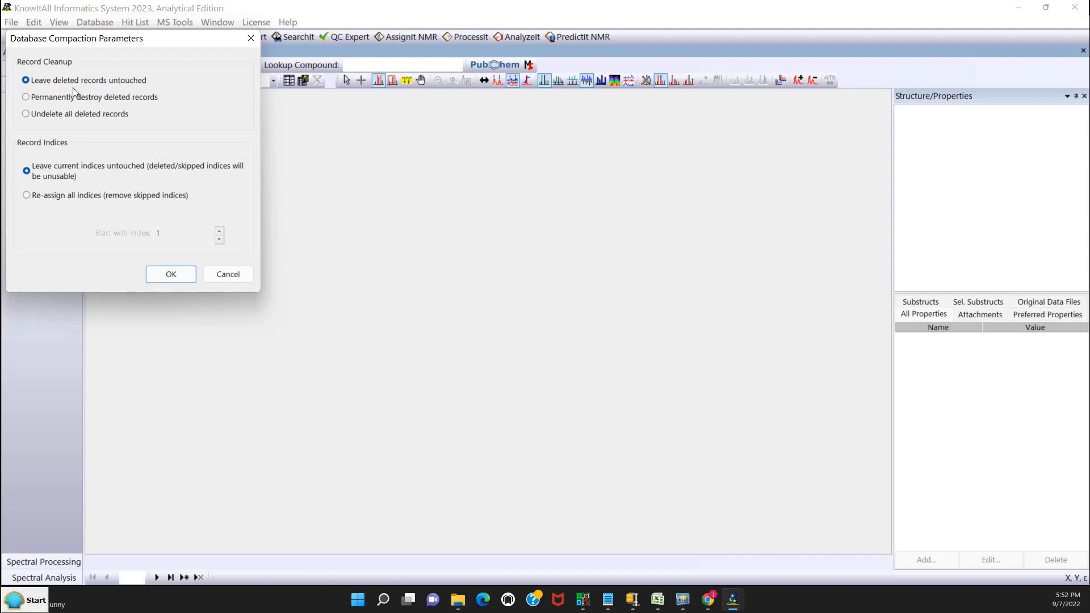
left_click(170, 275)
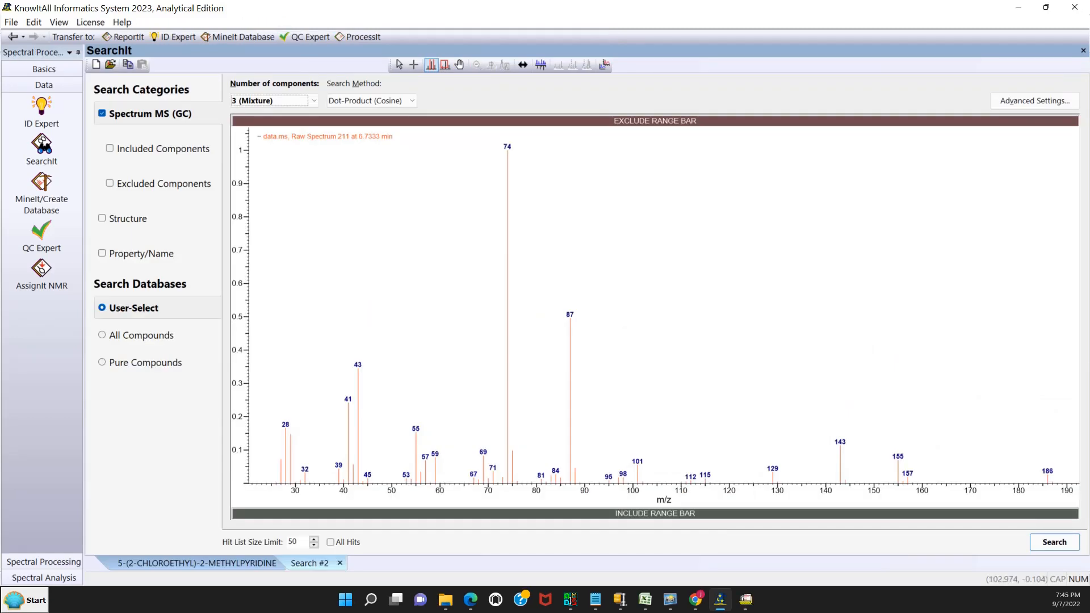
Switch to NIST MS Search and run an ID Number search for 1-5 in the jltest library.
left_click(745, 599)
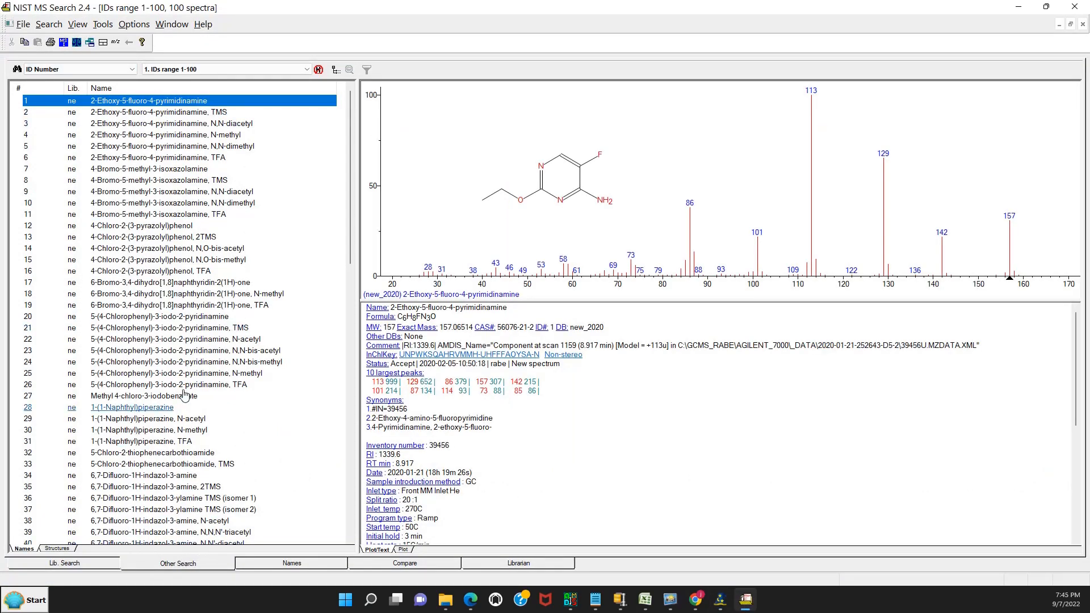
left_click(17, 69)
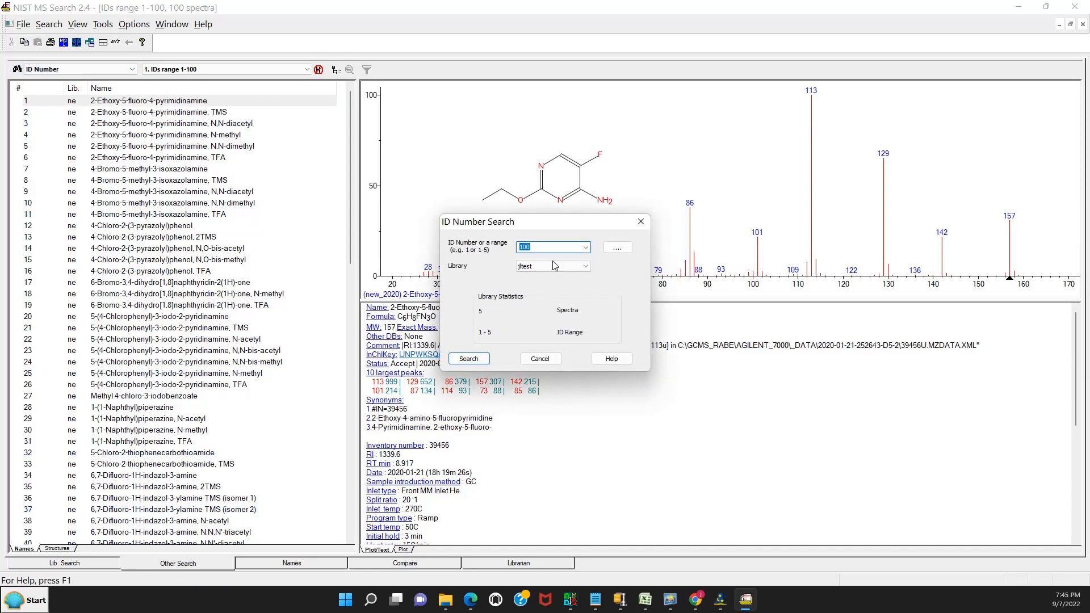
type("1-5")
left_click(458, 358)
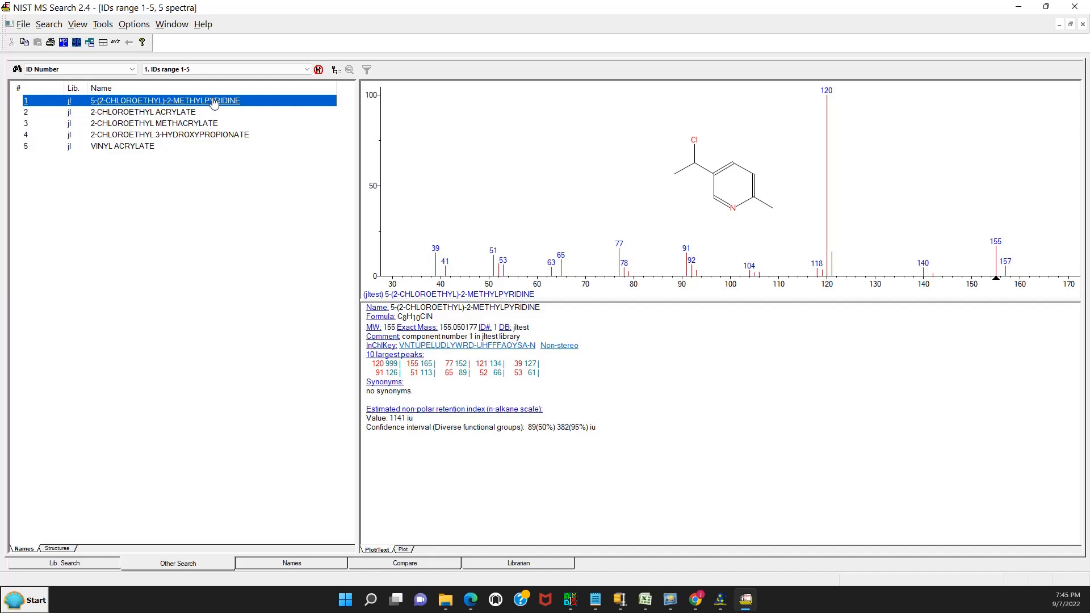
Export spectra from the jltest results list as NIST Text to the existing jltest1.MSP in Desktop\temp.
right_click(213, 98)
left_click(239, 192)
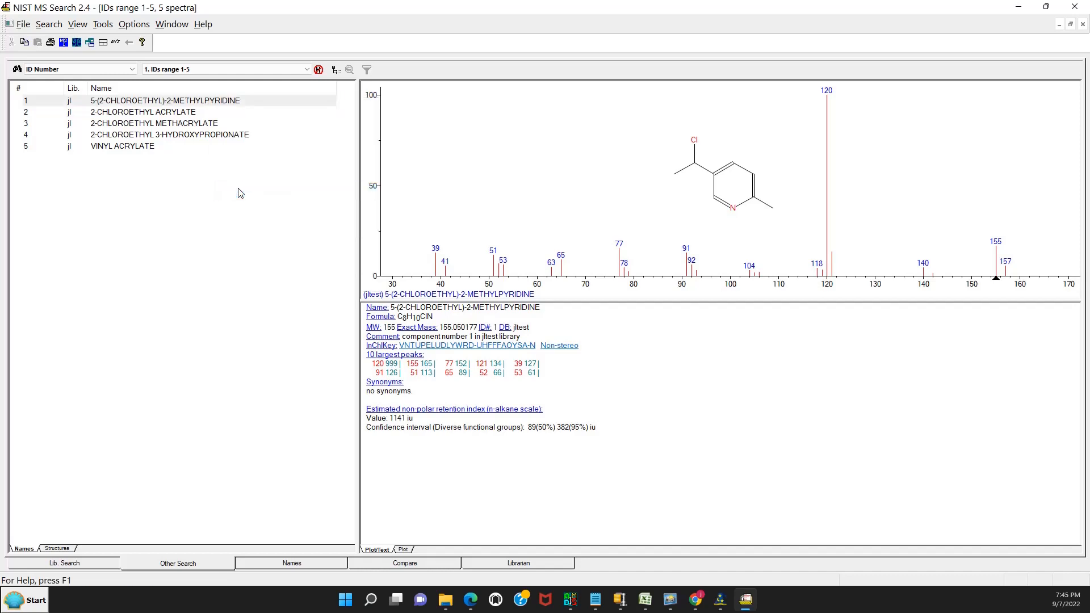
left_click(548, 269)
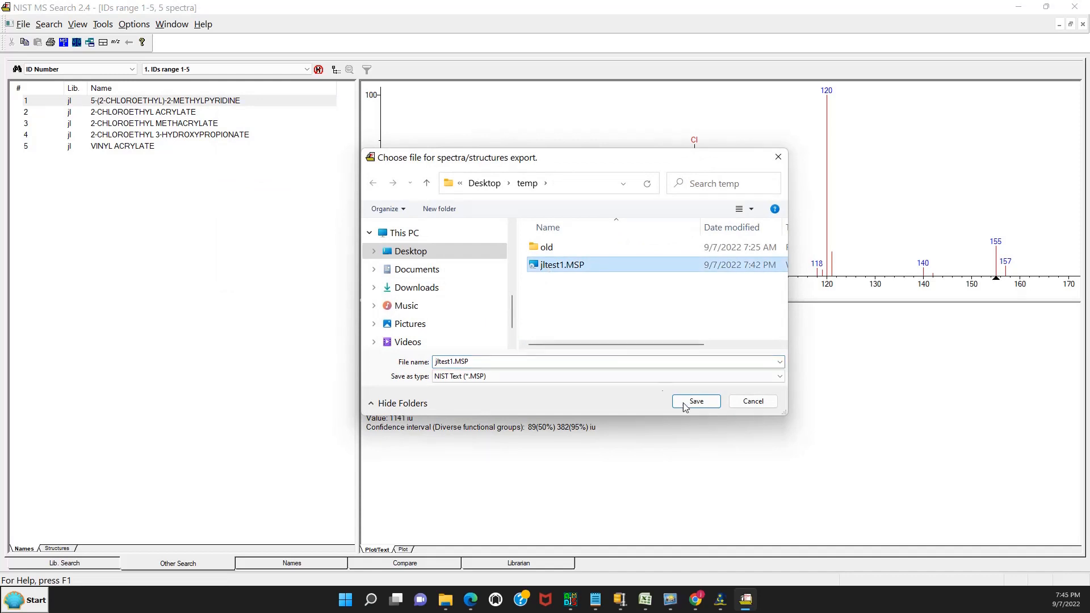
left_click(691, 401)
left_click(475, 321)
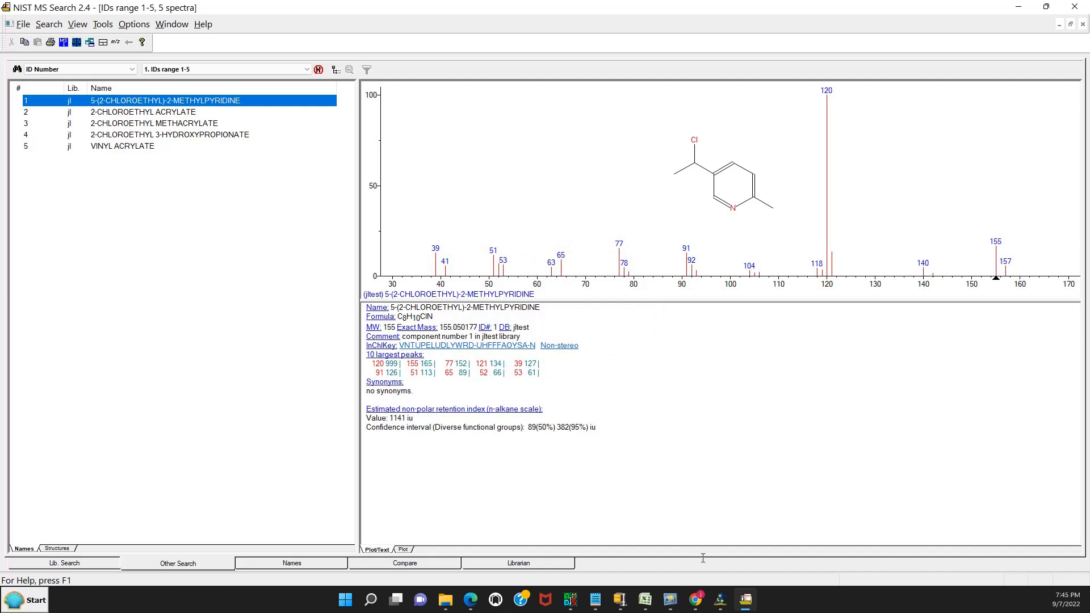
Switch to KnowItAll SearchIt and open jltest1.MSP from the temp folder as a new search.
left_click(720, 599)
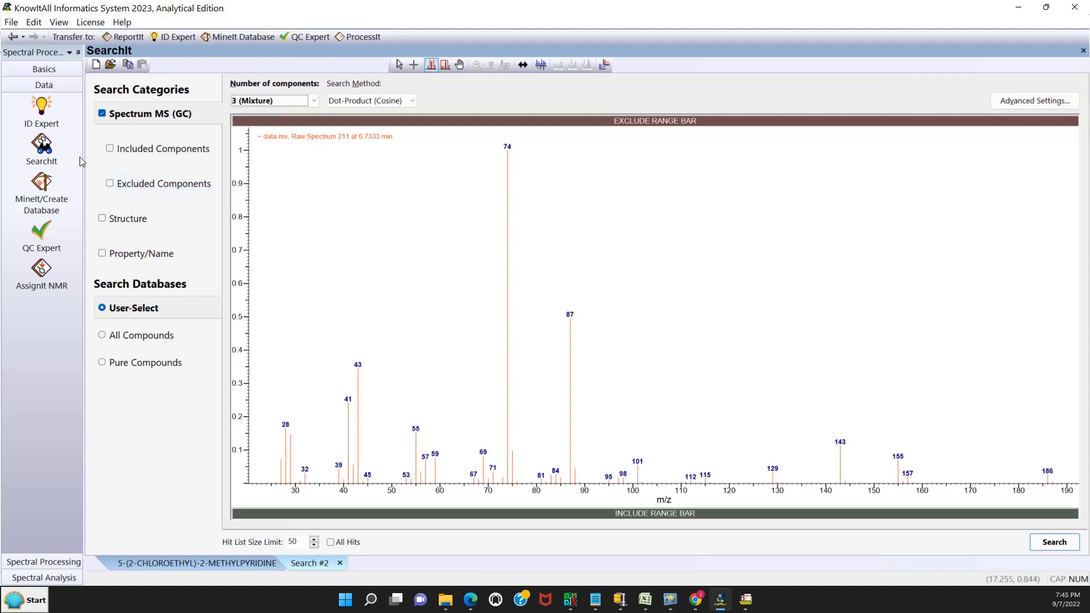
left_click(45, 146)
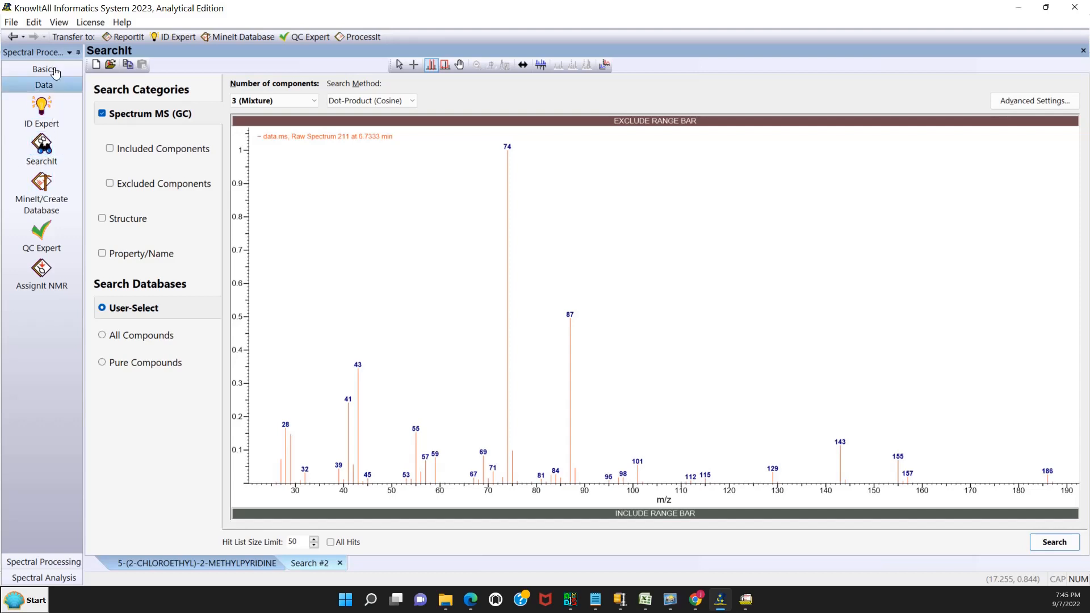
left_click(12, 24)
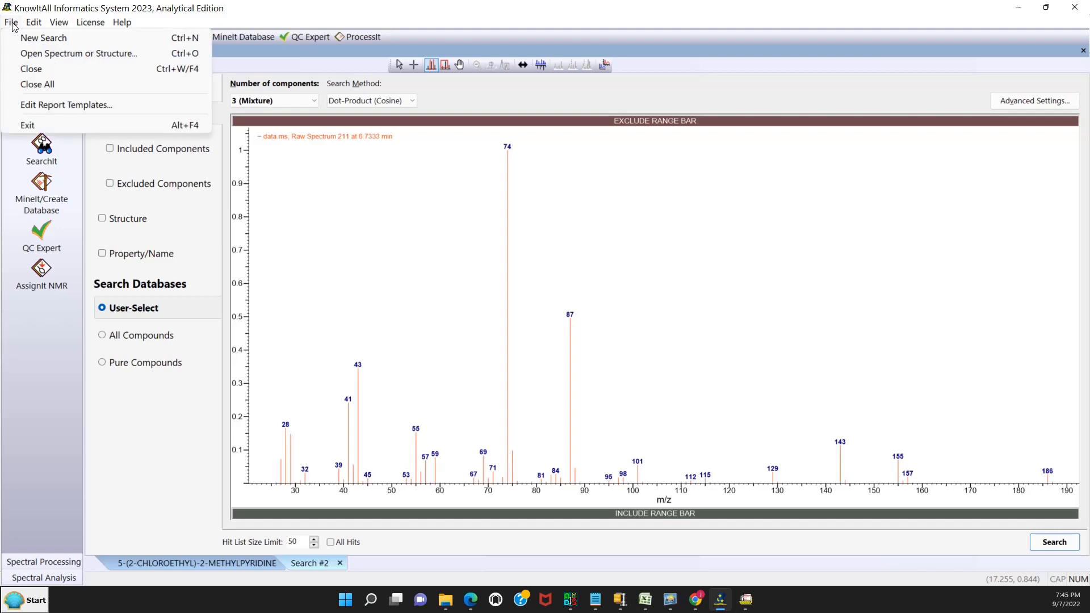
left_click(29, 55)
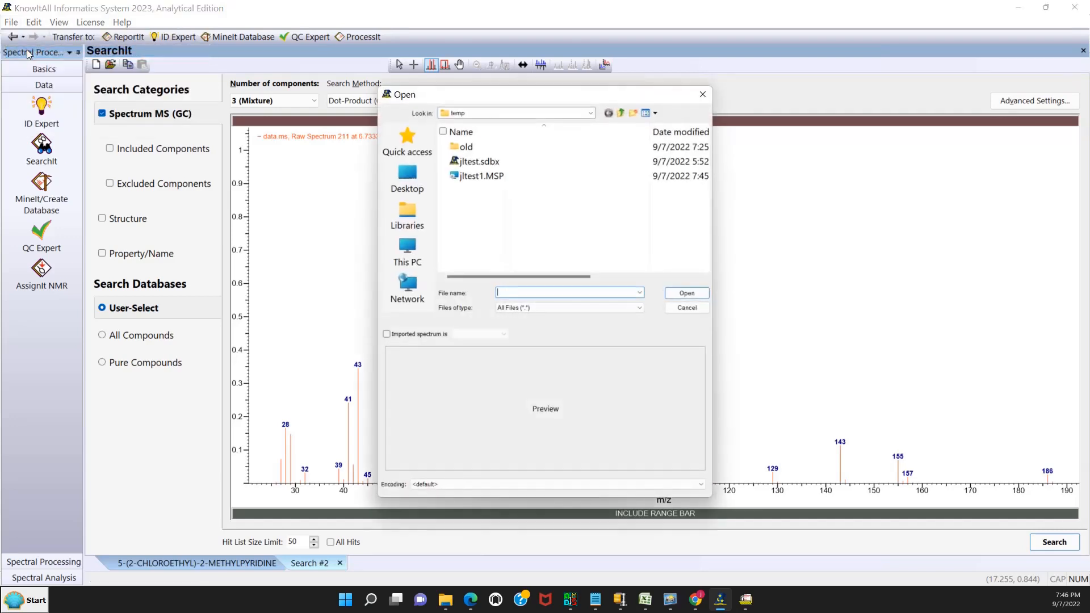
left_click(480, 176)
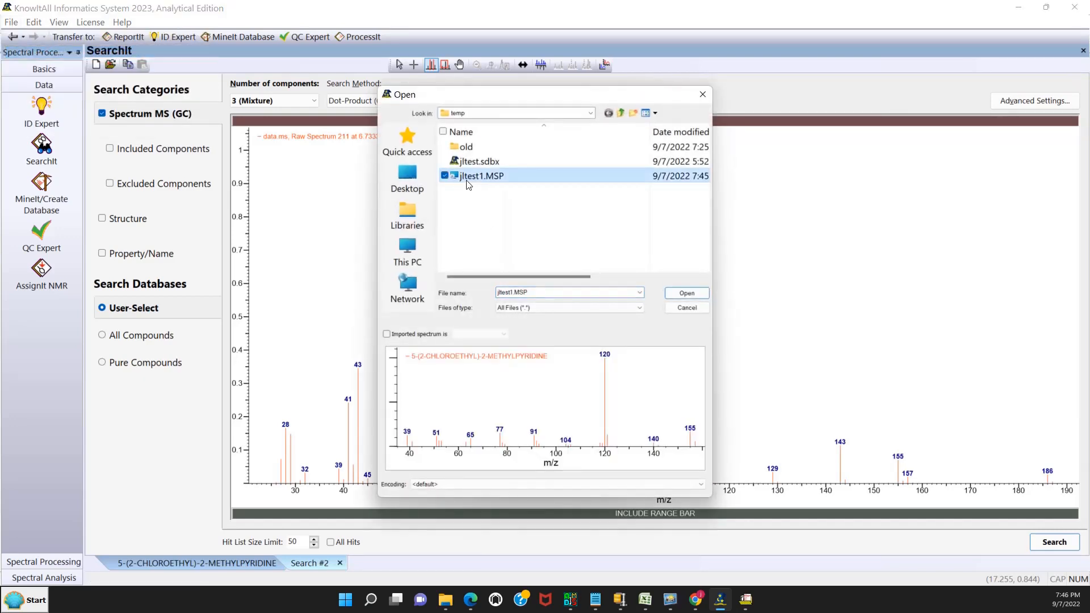
left_click(688, 293)
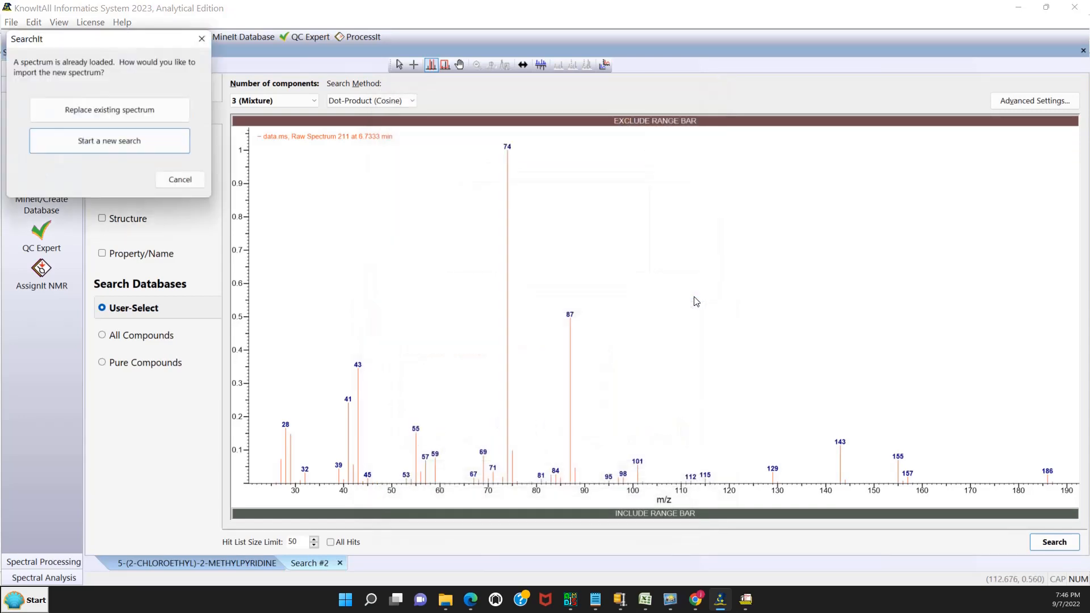
left_click(166, 146)
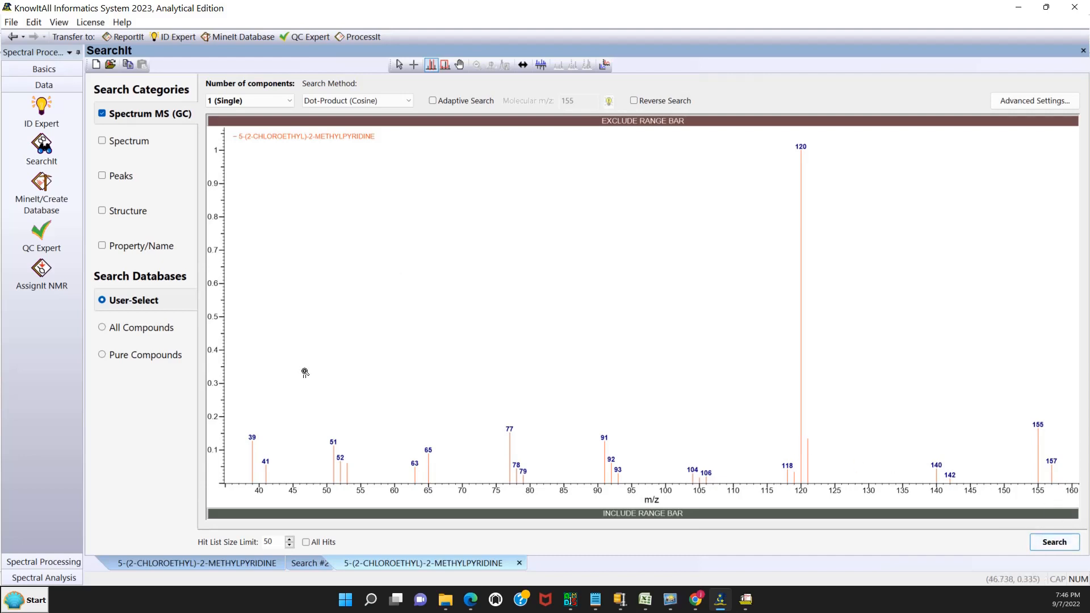
Limit the user-select search databases to the MS (GC) technique and add the user database jltest to the search selection.
left_click(122, 305)
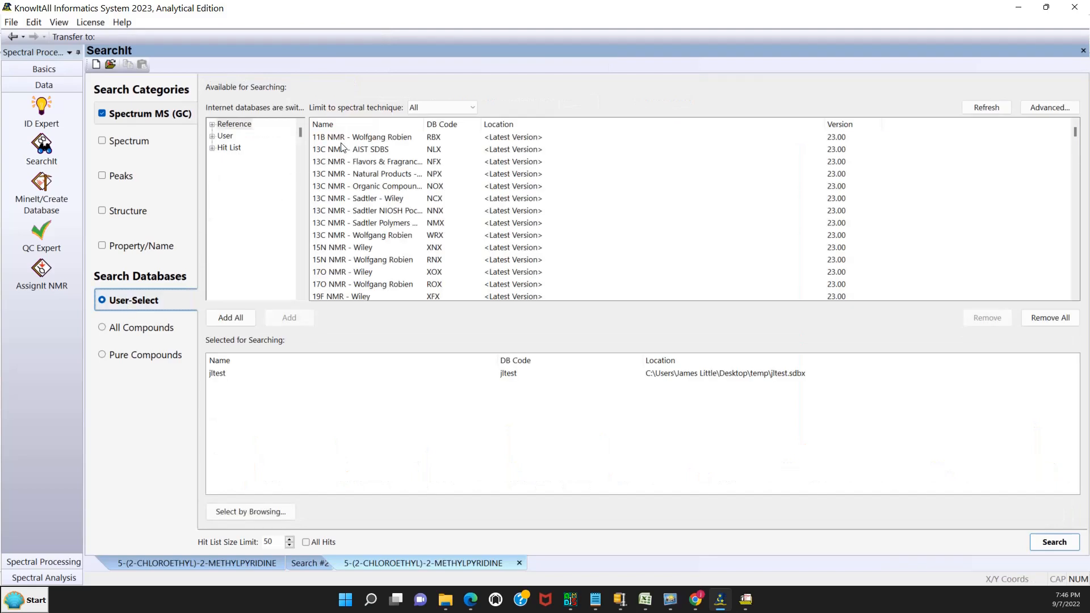
left_click(469, 109)
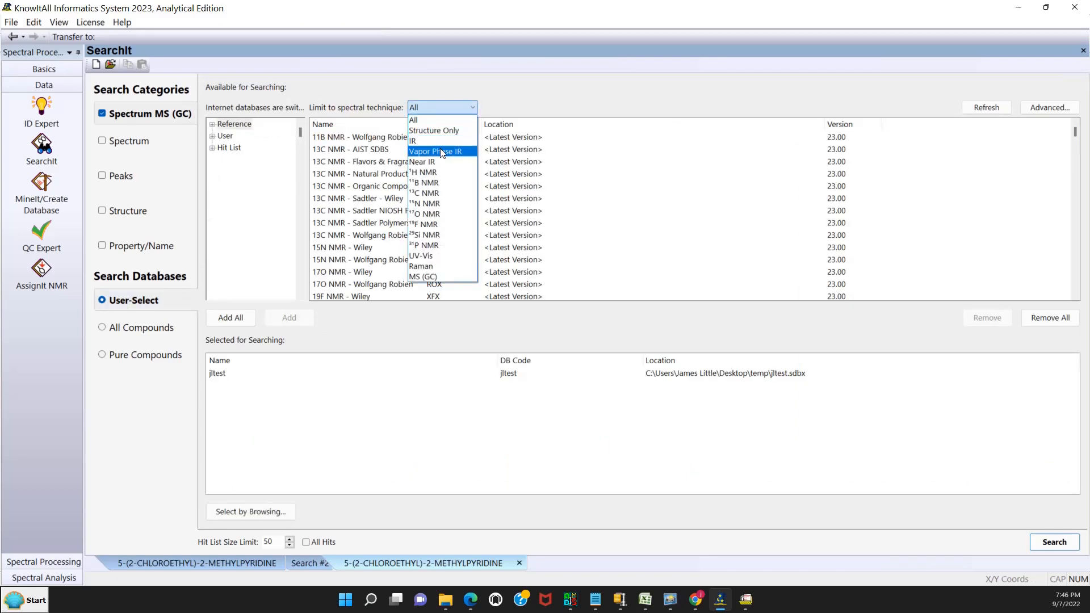
left_click(415, 277)
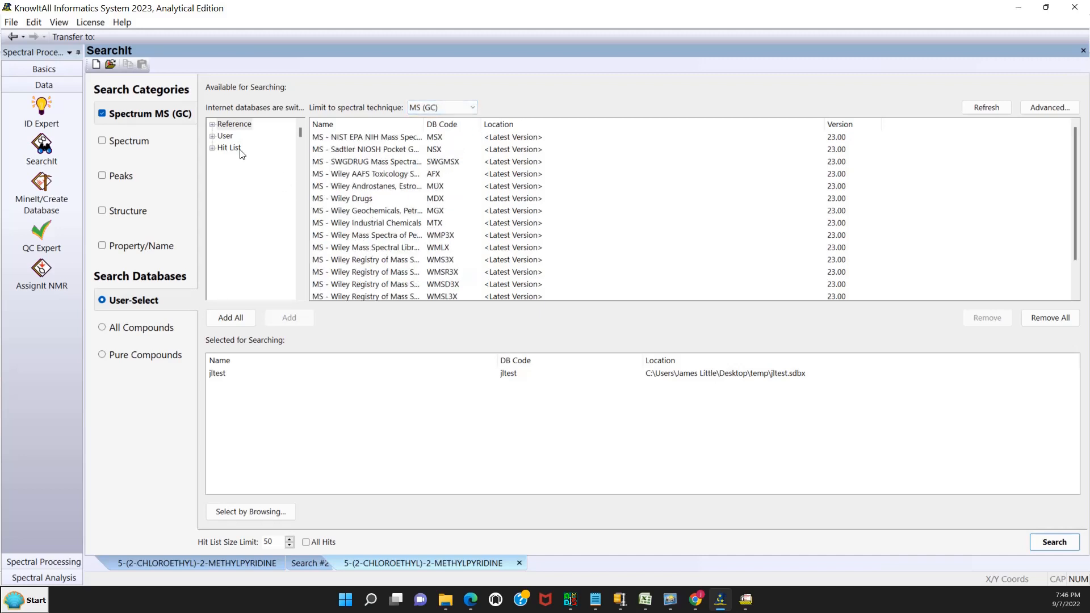
left_click(212, 124)
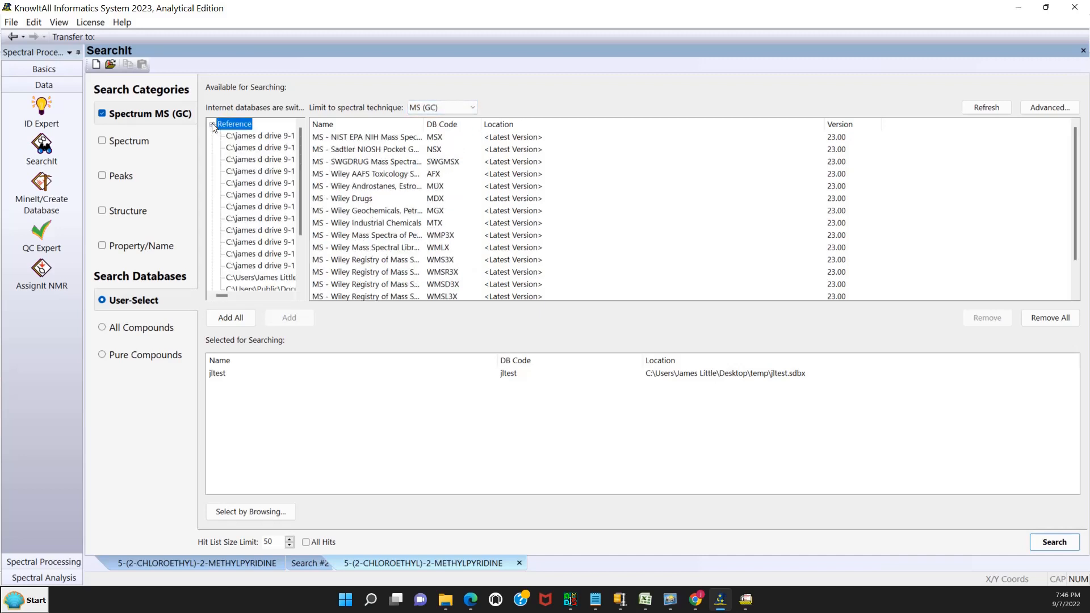
scroll(236, 228, "down", 2)
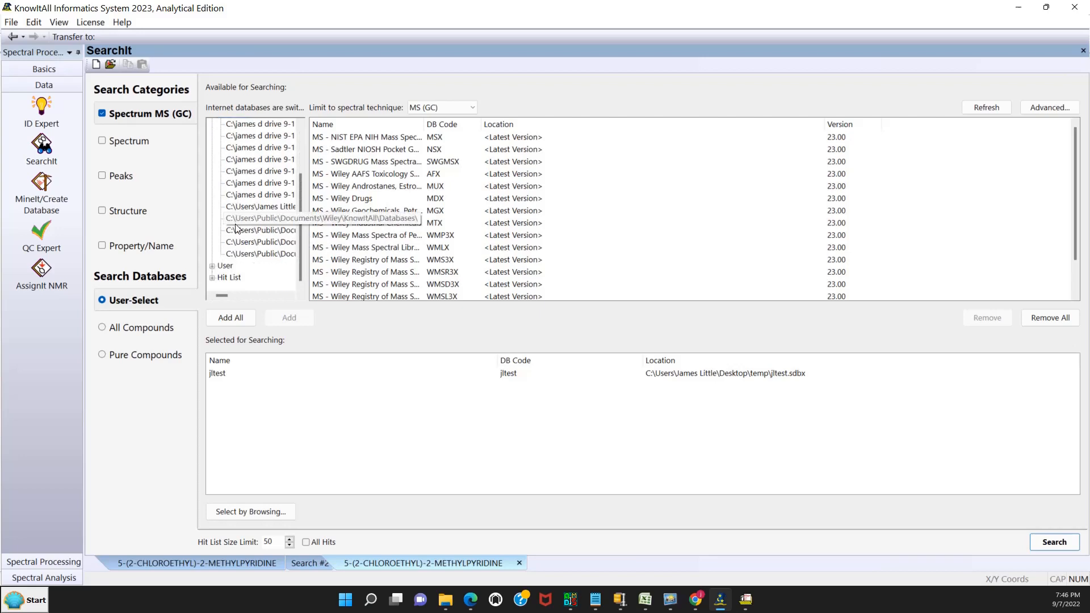
left_click(213, 266)
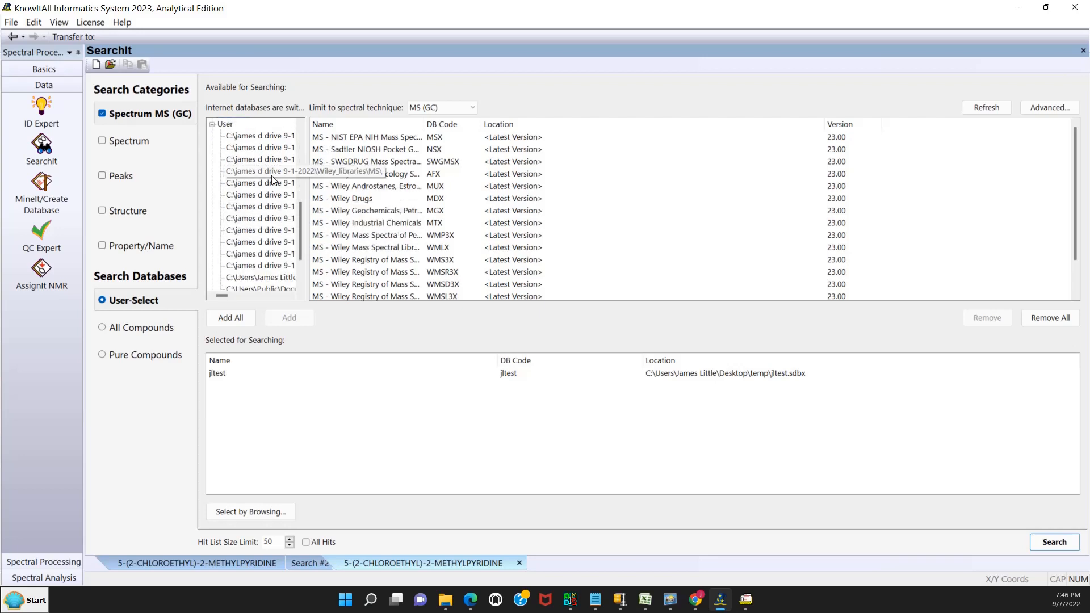
left_click(221, 126)
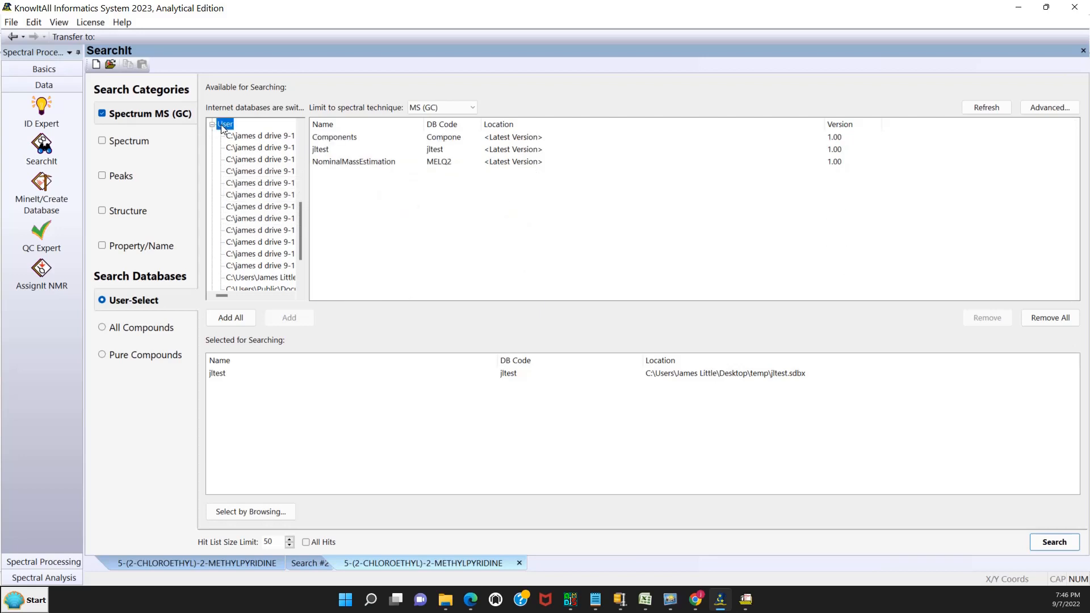
left_click(319, 151)
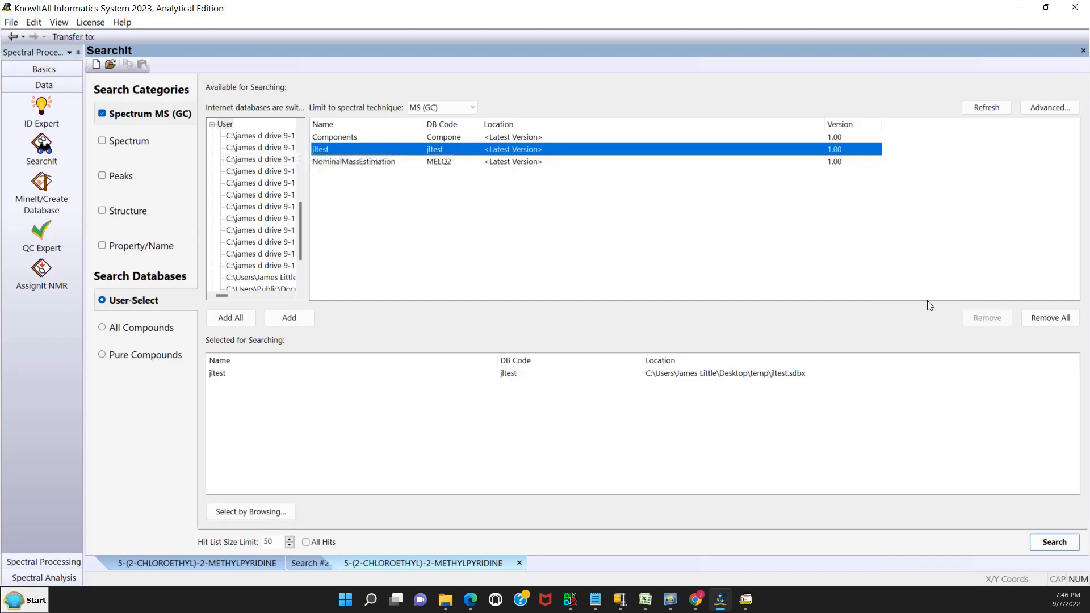
left_click(286, 317)
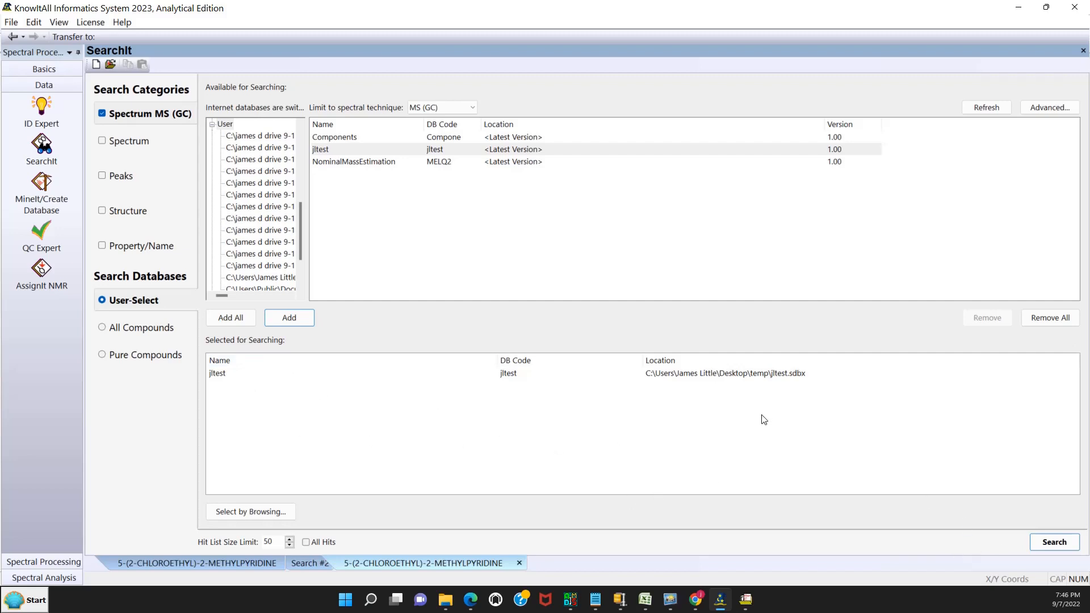
Review and accept the advanced settings of the MS (GC) spectrum search, and run it, selecting the first hit.
left_click(152, 118)
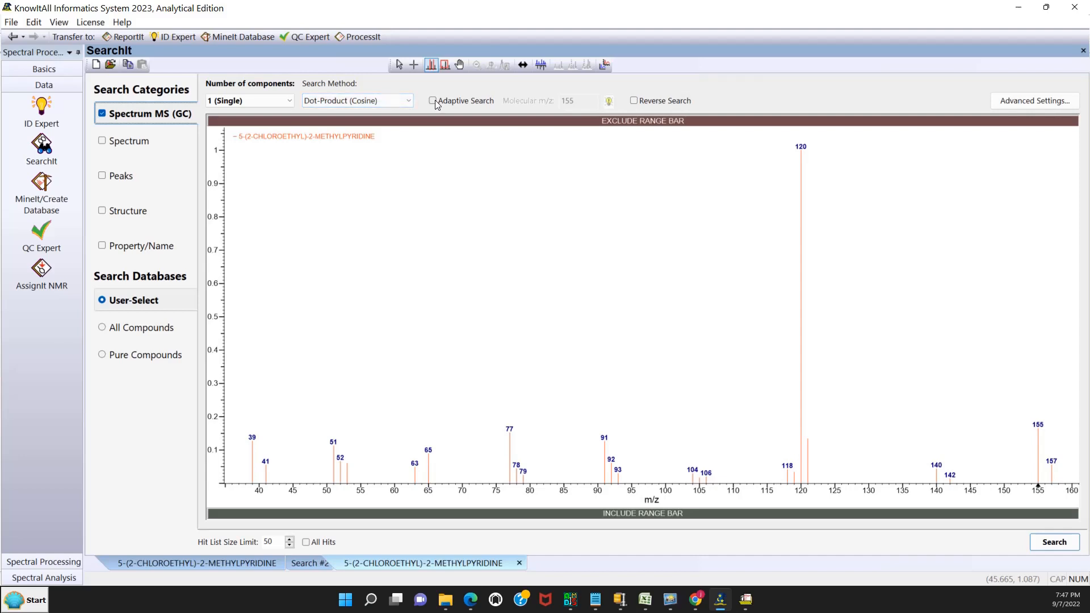
left_click(1004, 106)
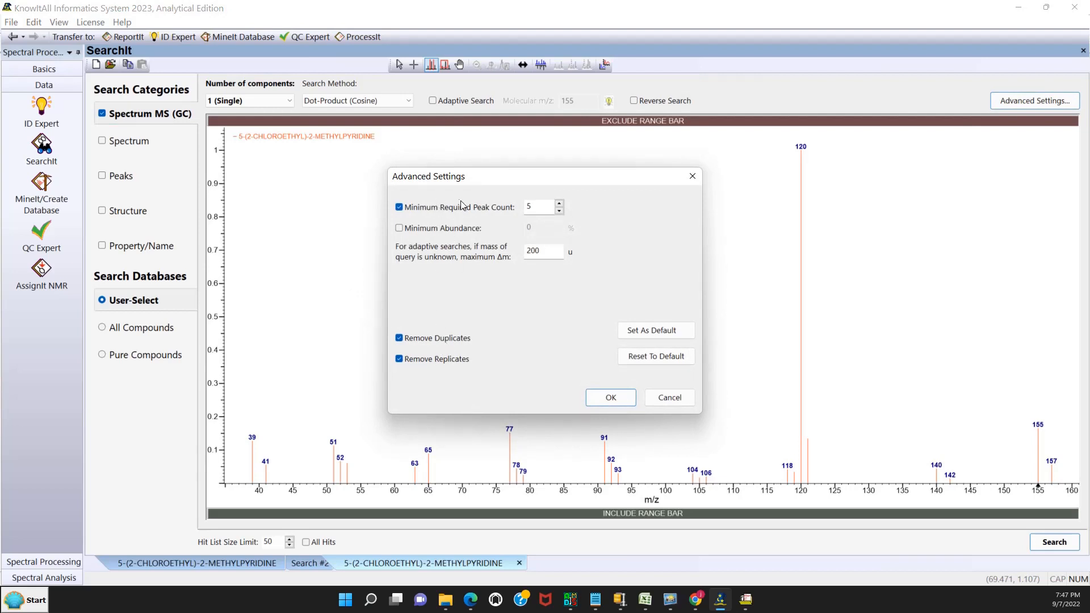
left_click(610, 398)
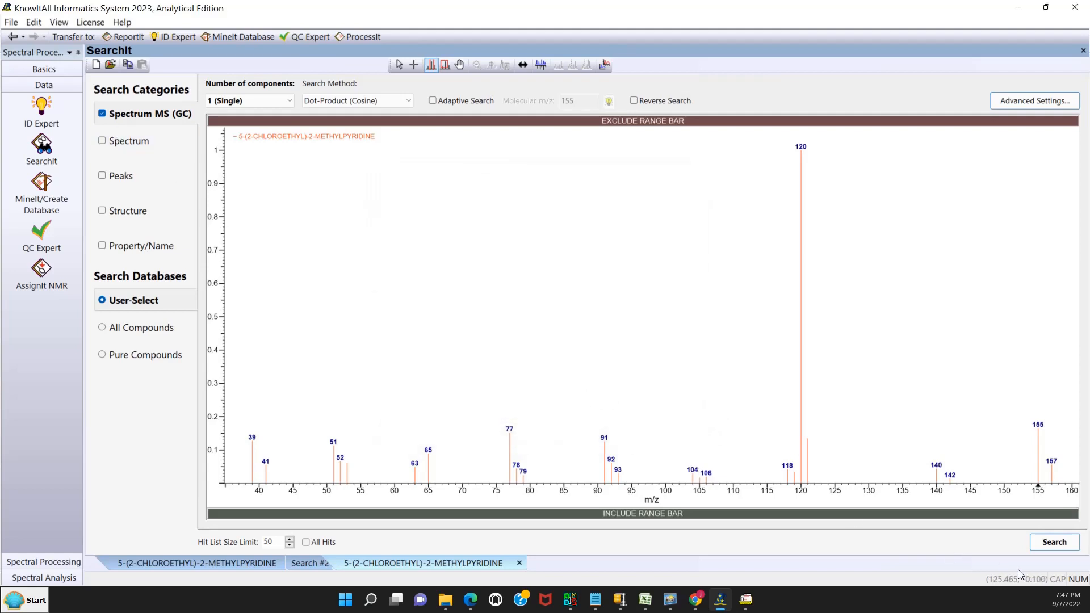
left_click(1051, 544)
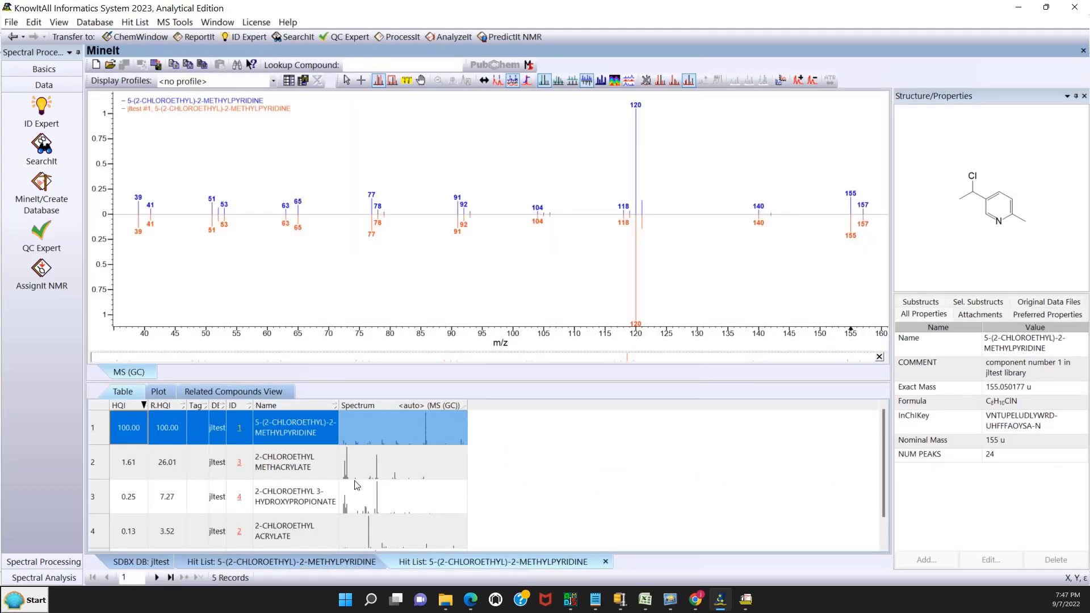
left_click(98, 430)
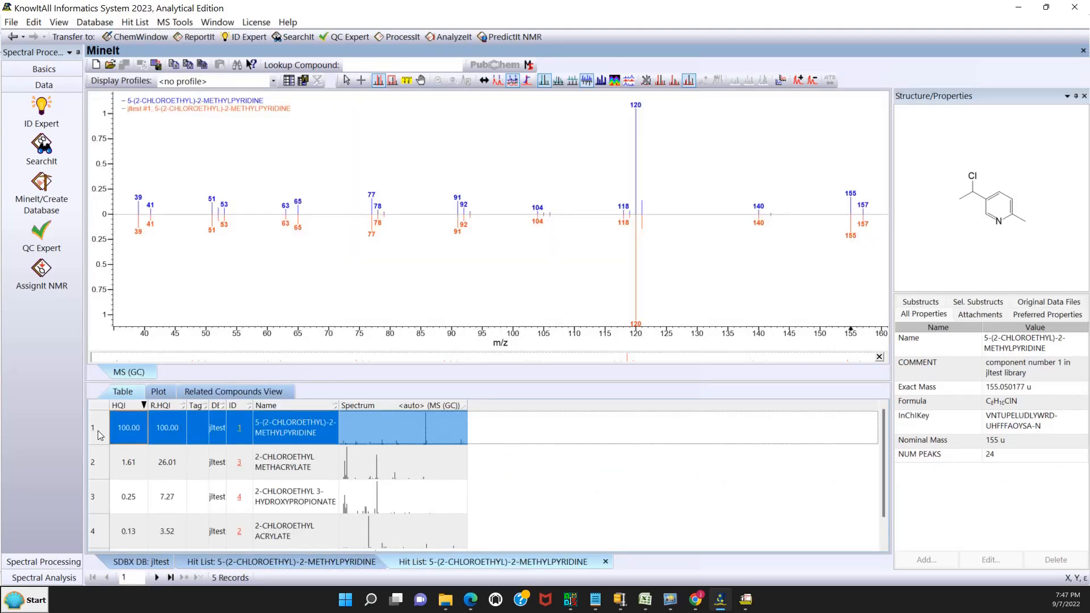